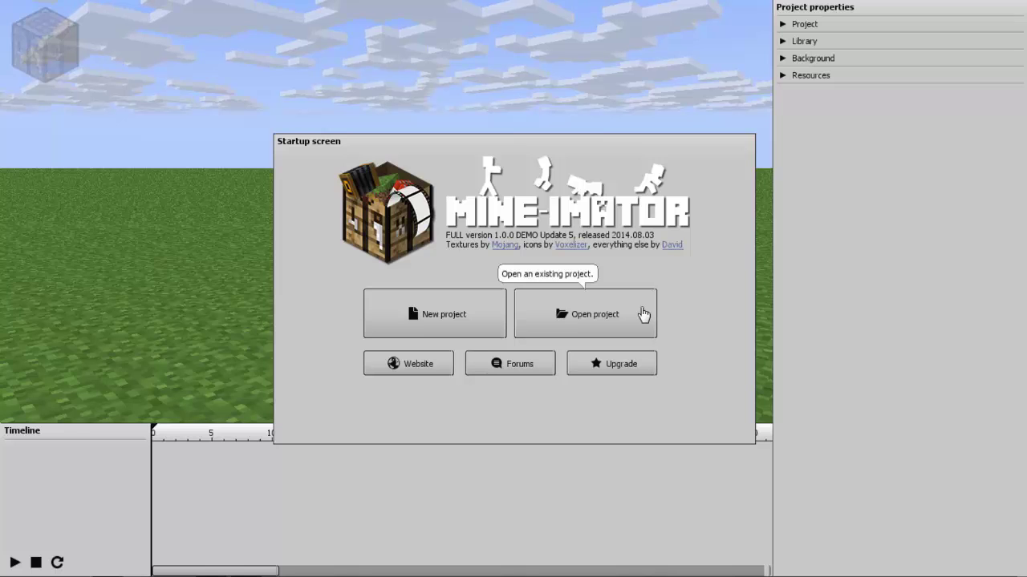
- Open the existing project Joints.mproj from the Joints folder
click(645, 313)
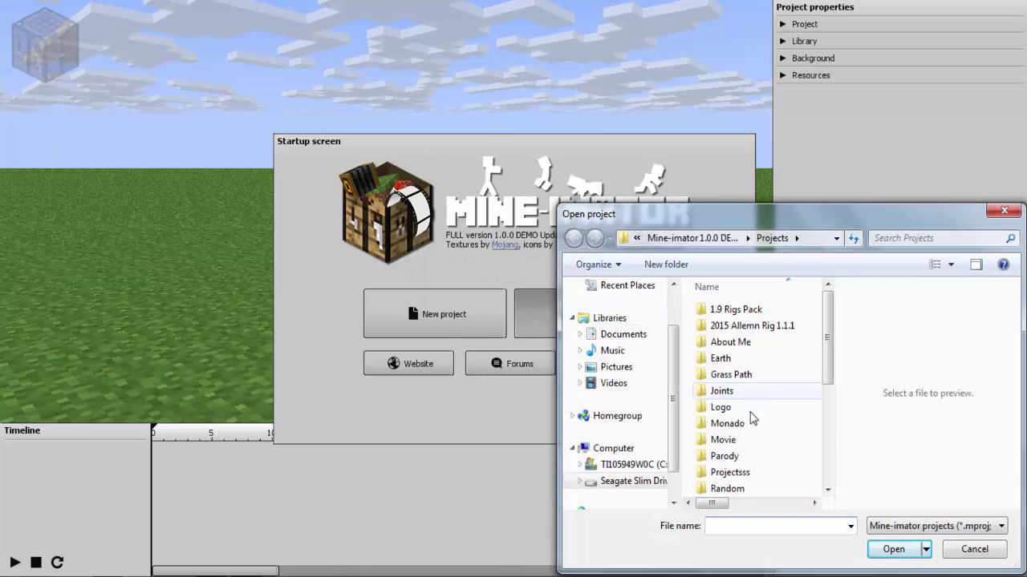
double_click(749, 393)
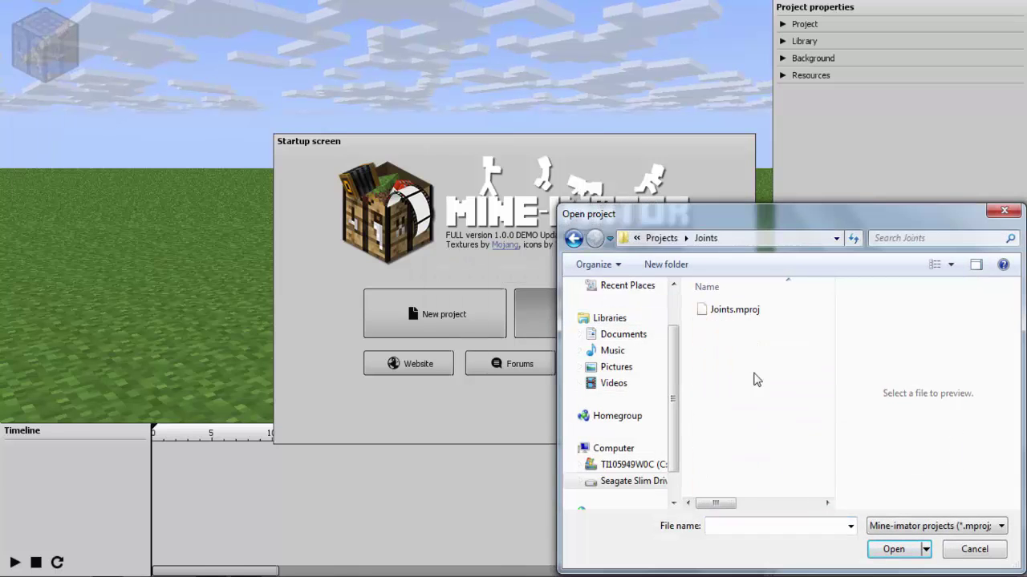
click(738, 316)
double_click(738, 316)
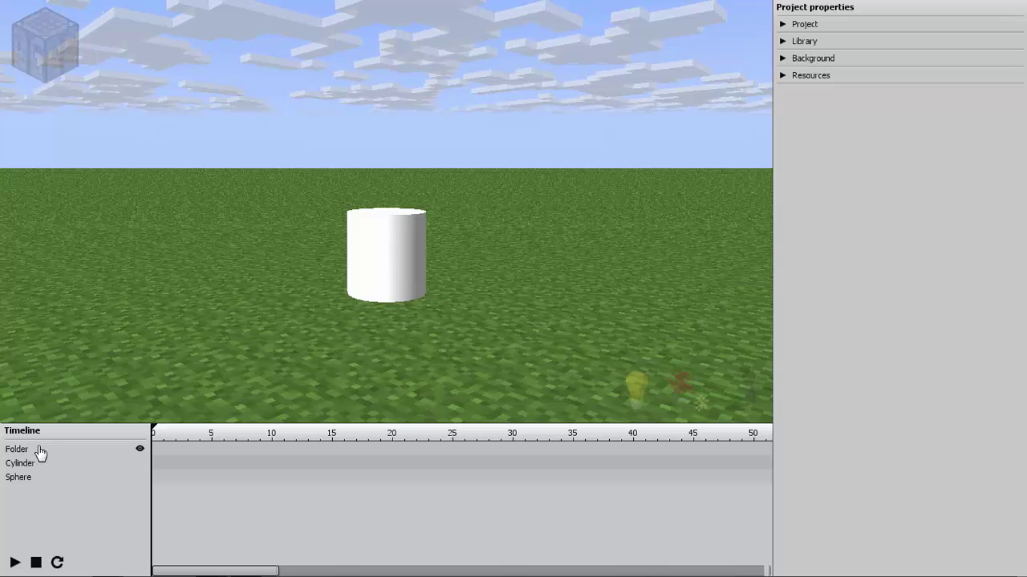
- Rename the sphere in the project library to Joint
click(810, 44)
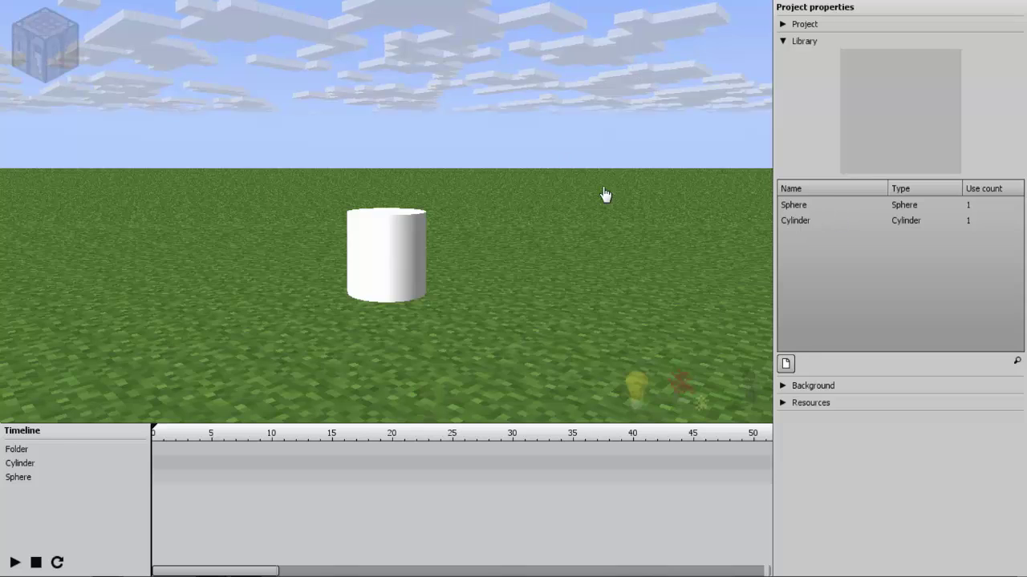
click(844, 210)
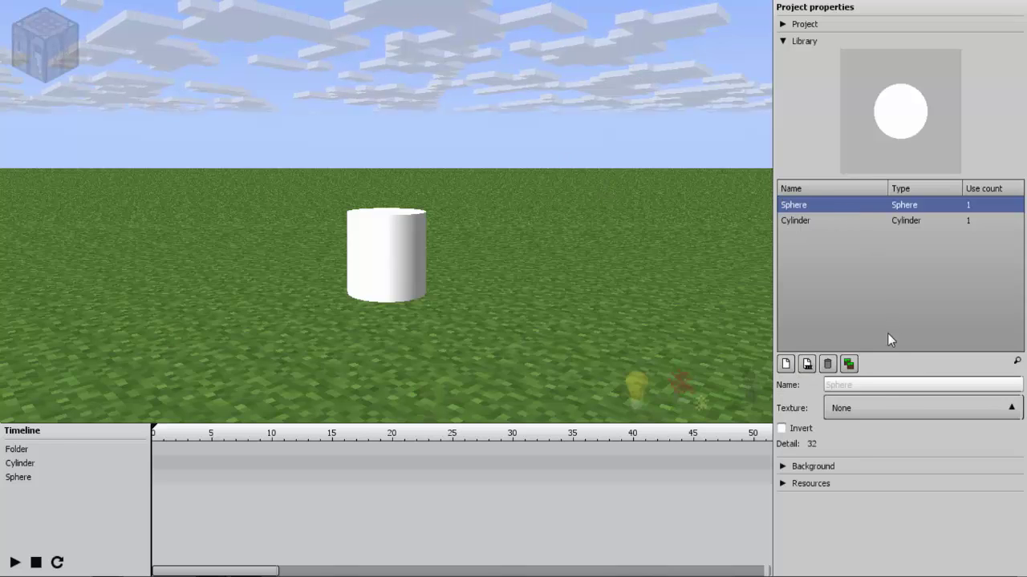
click(884, 388)
text(Joint)
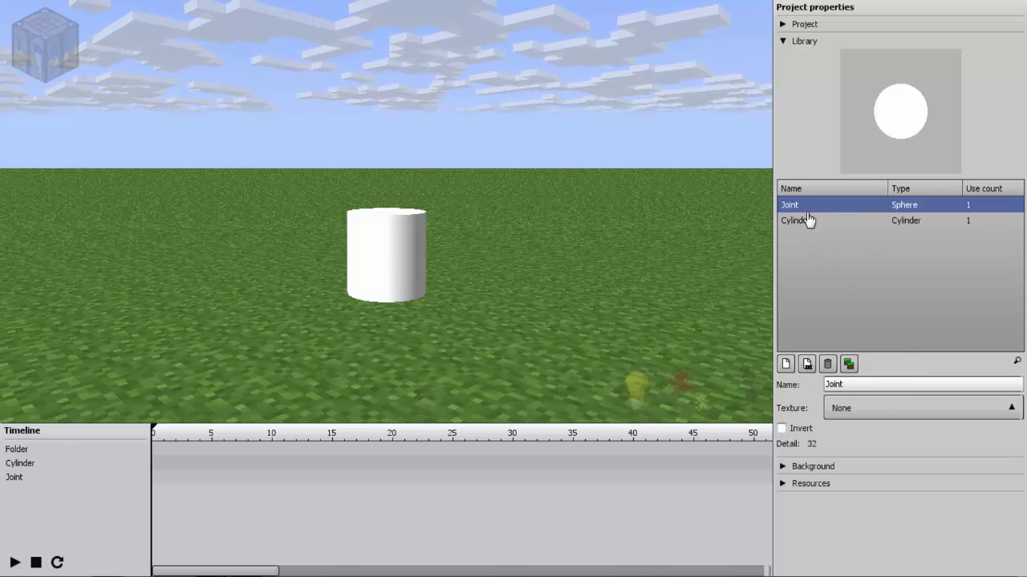
- Rename the cylinder in the project library to Bone
click(807, 213)
click(806, 220)
click(899, 385)
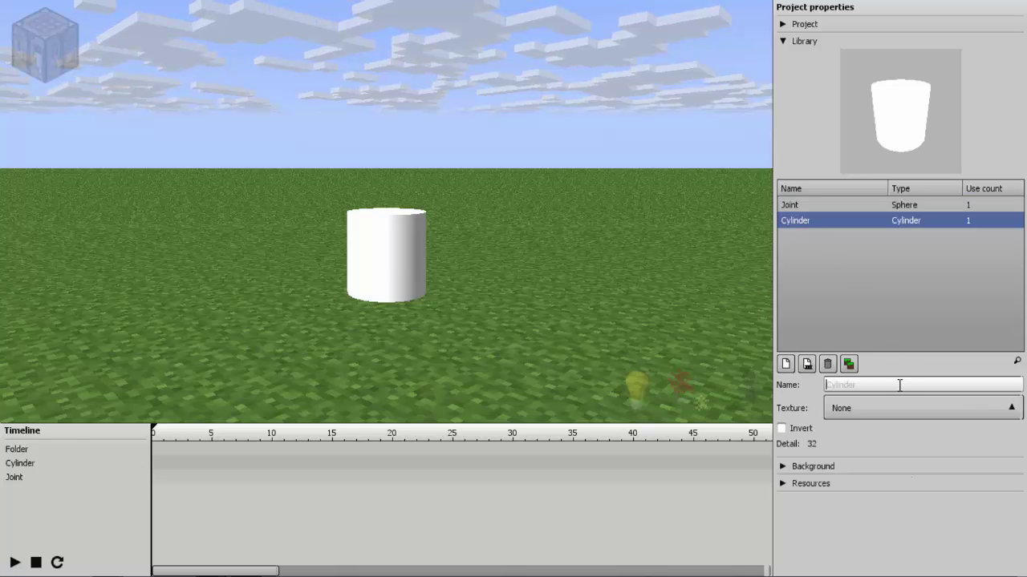
text(Bone)
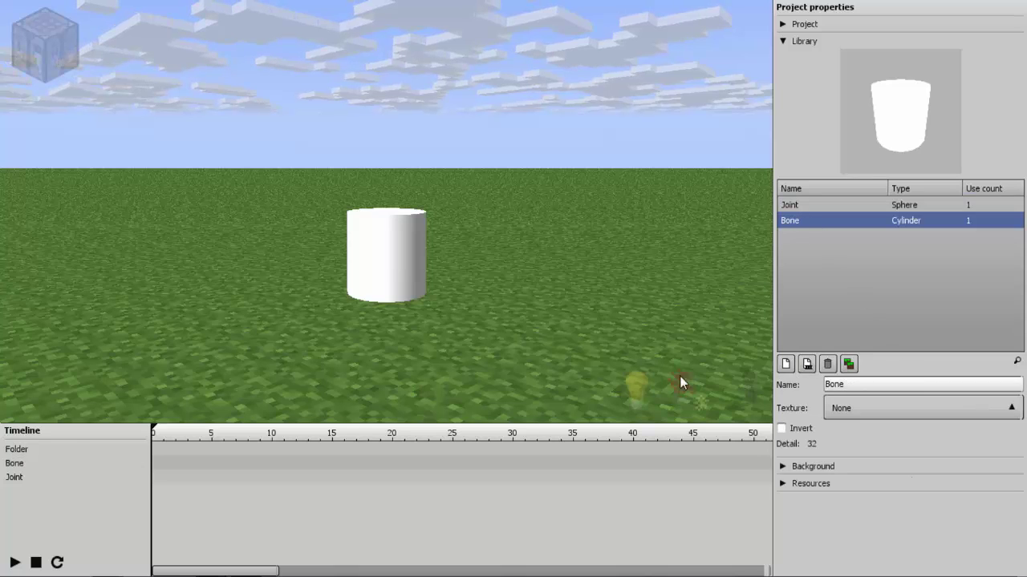
- Parent the Bone cylinder to Joint and set its Z position to 8
click(355, 295)
click(884, 149)
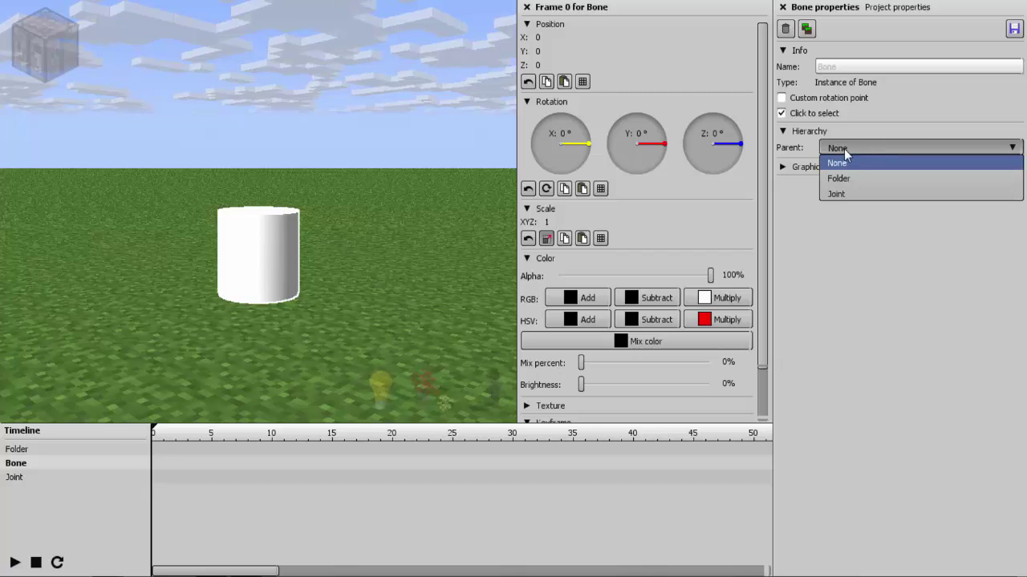
click(836, 194)
text(8)
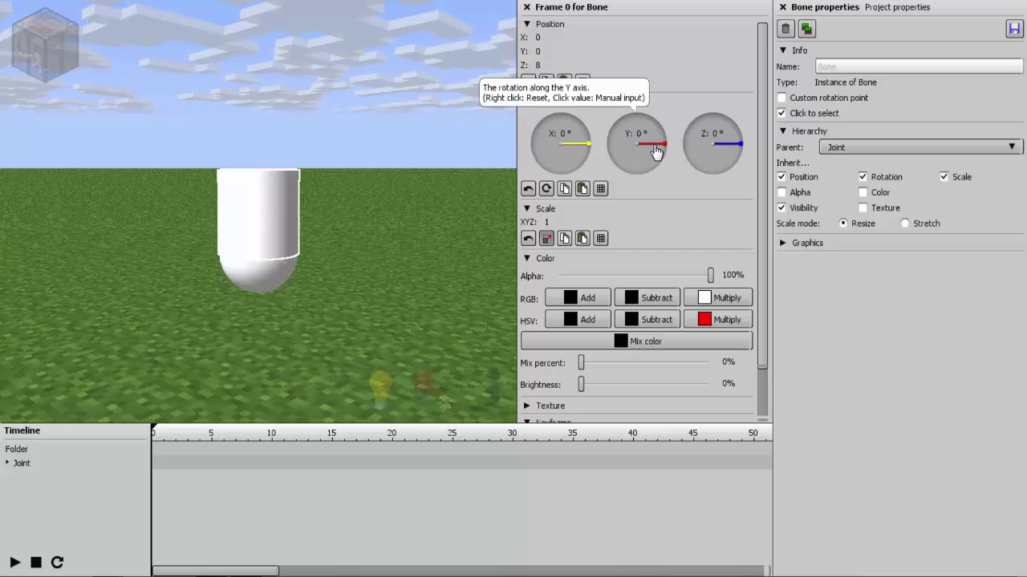
- Try rotating the bone about its Y axis and reset that rotation
drag(655, 152, 615, 152)
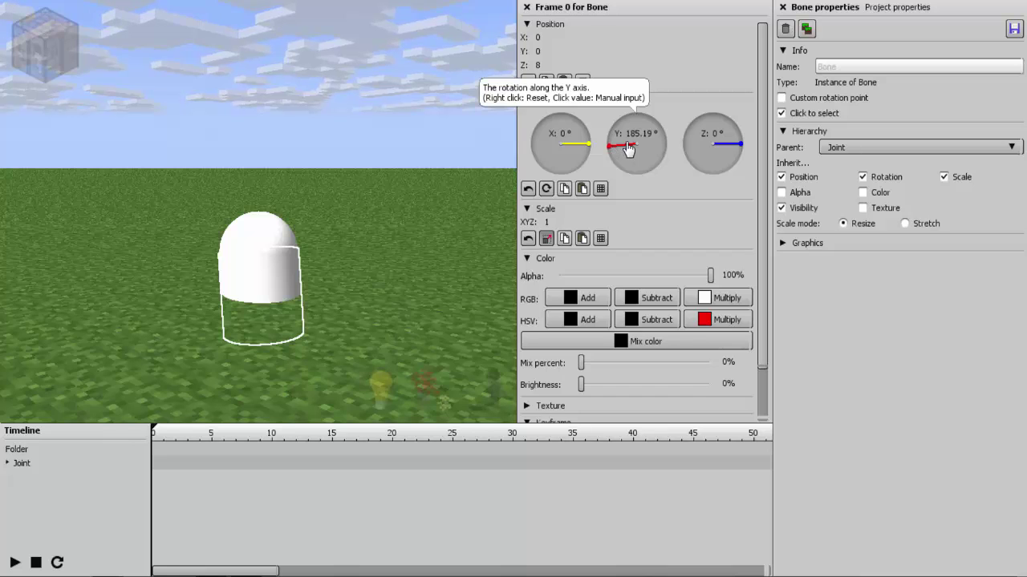
right_click(626, 148)
- Separate the bone's scale into individual axes, set its Z scale to 3 and deselect it
click(545, 239)
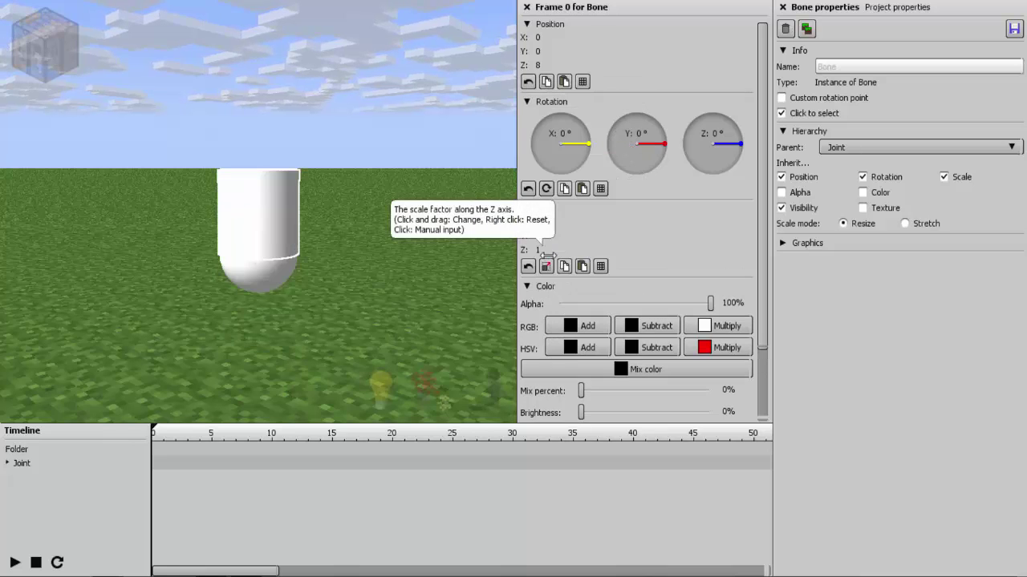
drag(546, 250, 566, 259)
click(569, 255)
text(3)
key(Return)
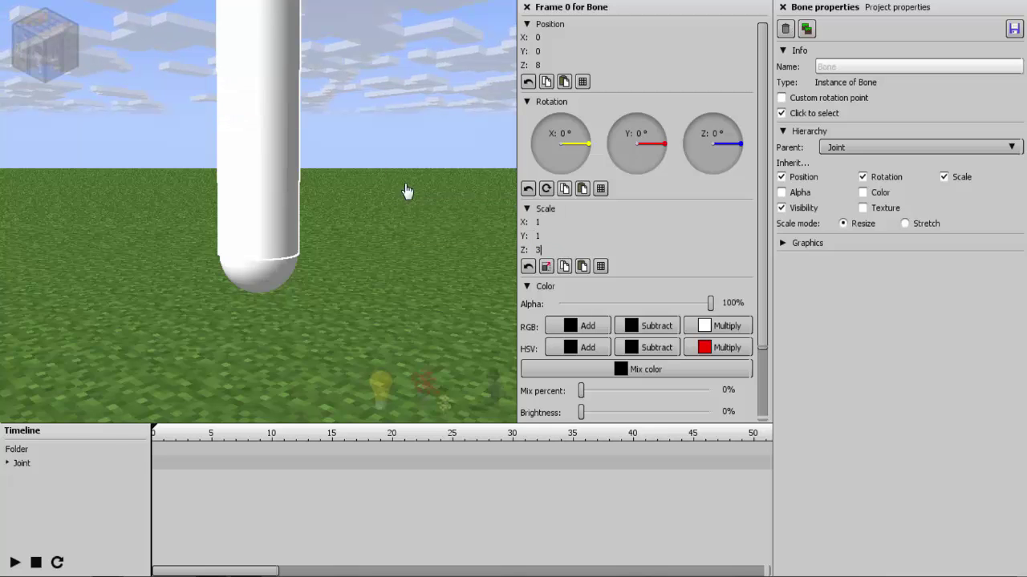
scroll(348, 126, down, 3)
drag(206, 497, 291, 507)
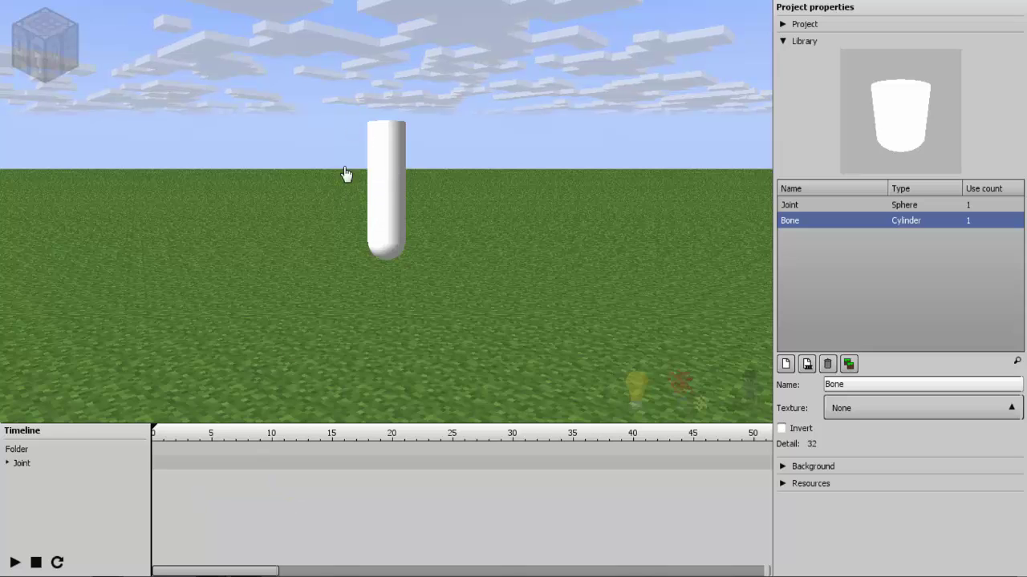
- Duplicate the joint together with its bone and parent the copy to the original Bone
click(64, 461)
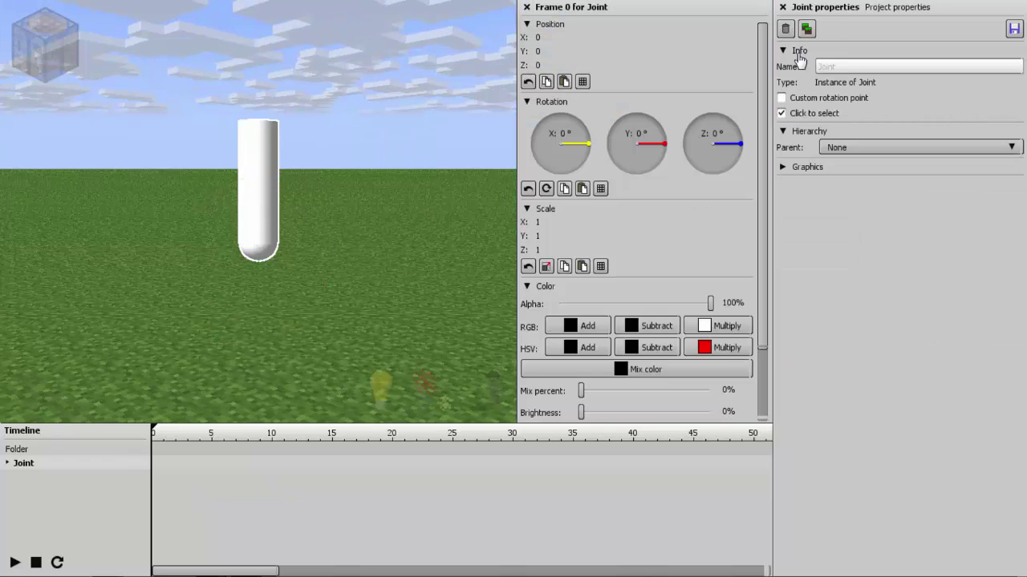
click(806, 28)
click(870, 147)
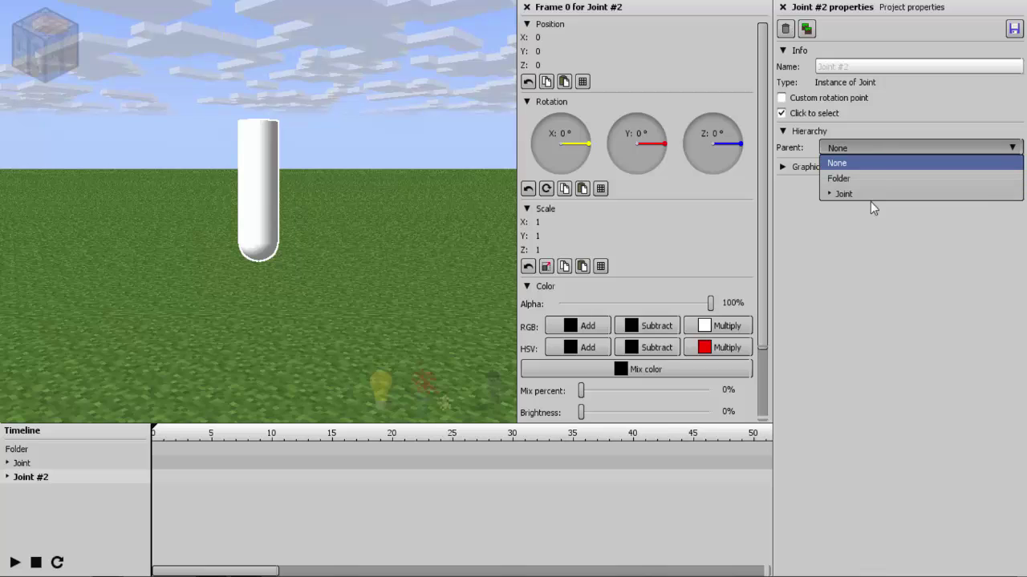
click(830, 194)
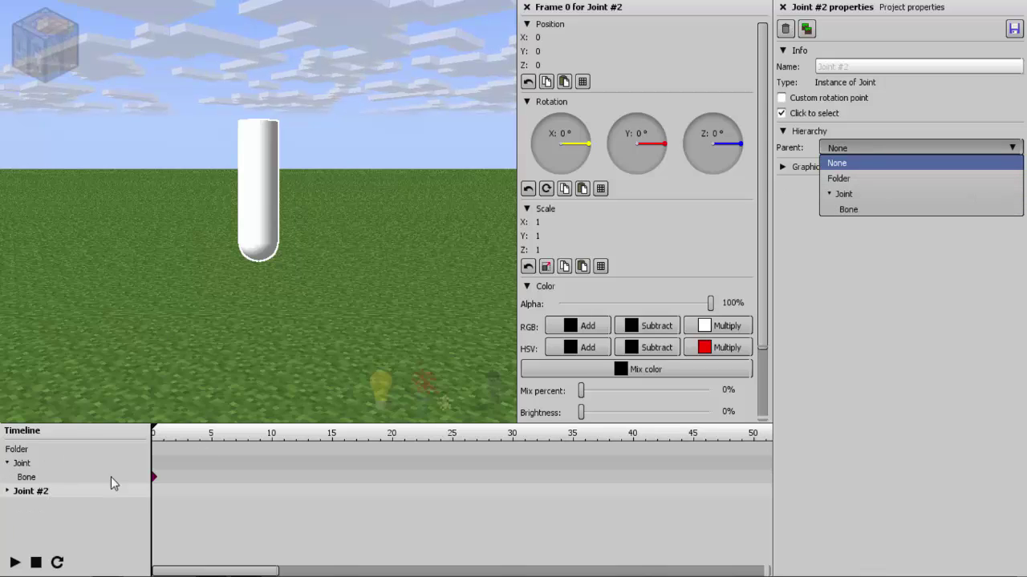
click(849, 209)
- Set the duplicated joint's Z position to 8
drag(265, 213, 272, 150)
click(544, 65)
text(8)
key(Return)
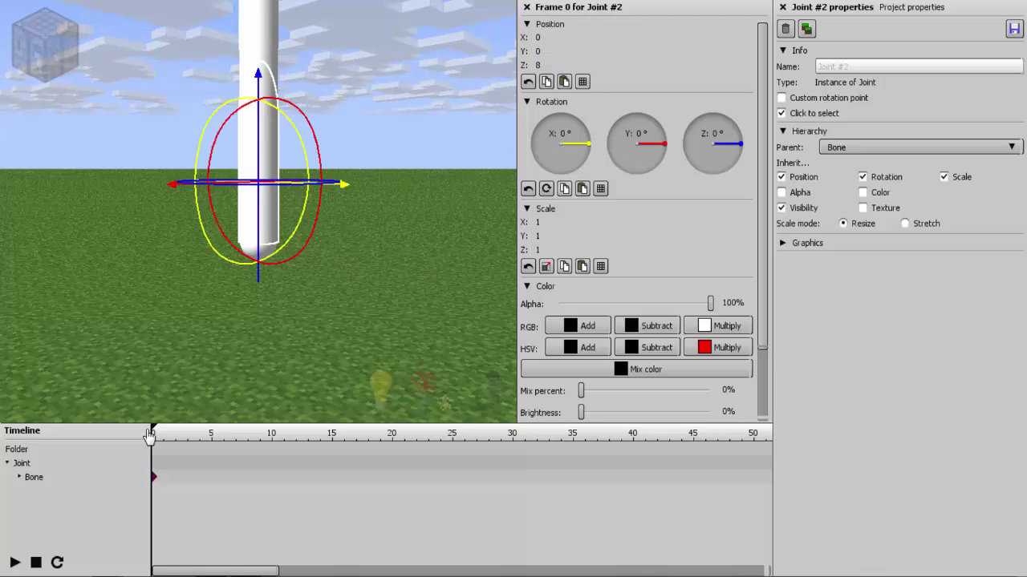
- Expand the bone hierarchy and rotate Bone #2 about 82° around its X axis to test the bend
click(20, 477)
click(32, 492)
click(64, 506)
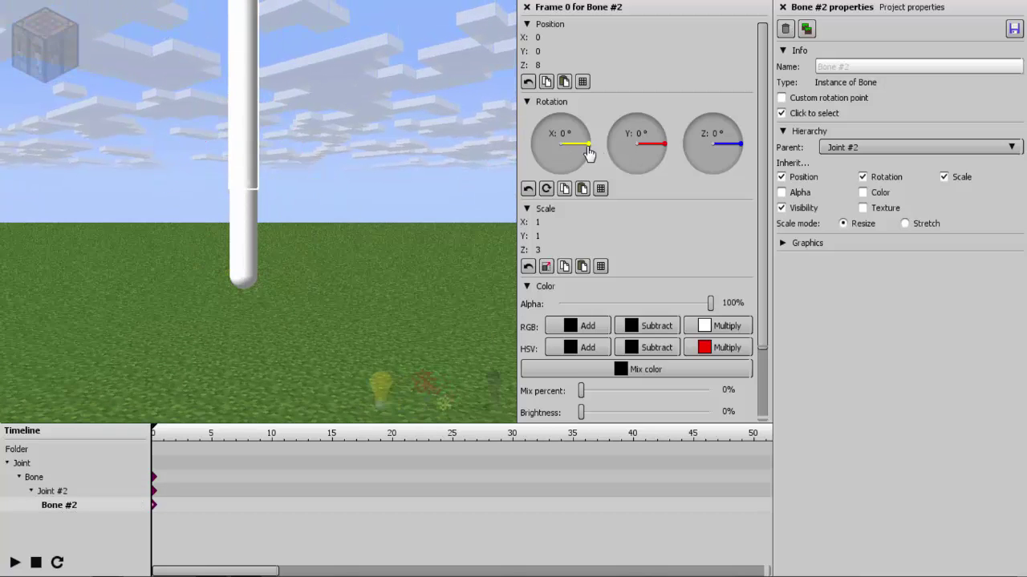
drag(589, 154, 564, 114)
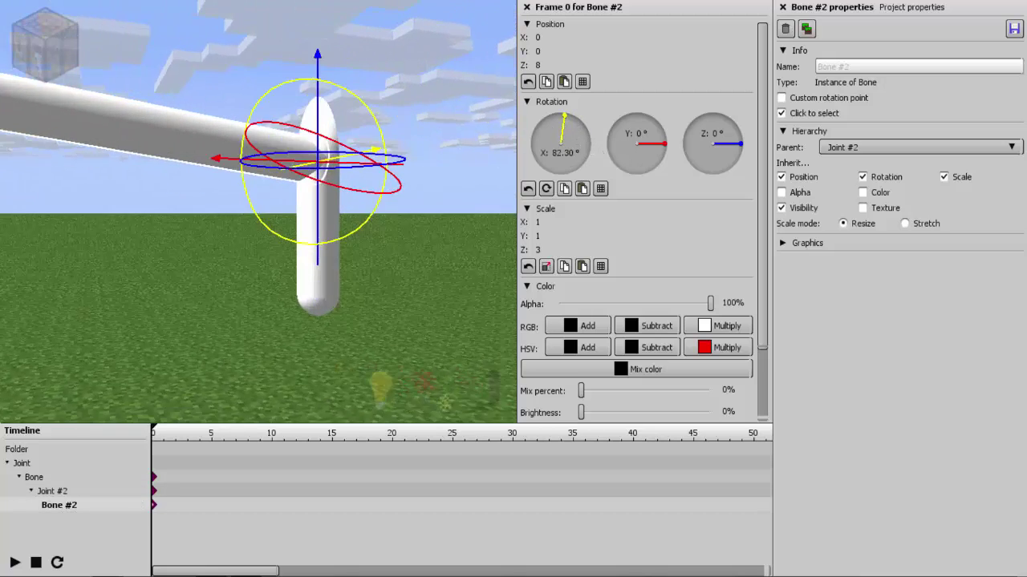
drag(265, 162, 209, 163)
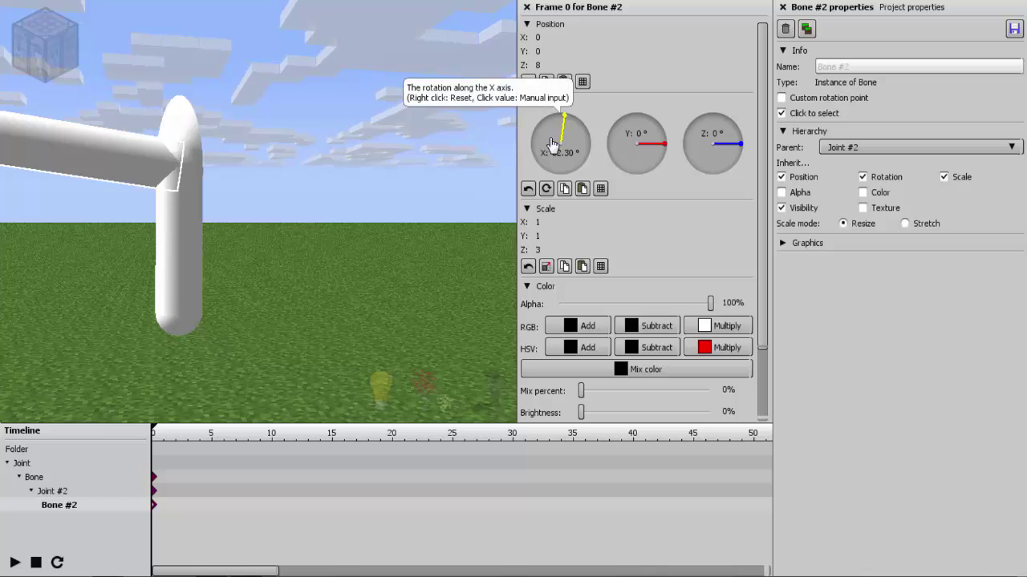
- Make Joint #2 fully transparent with 0% alpha and bend Bone #2 to an X rotation of about 20°
click(61, 493)
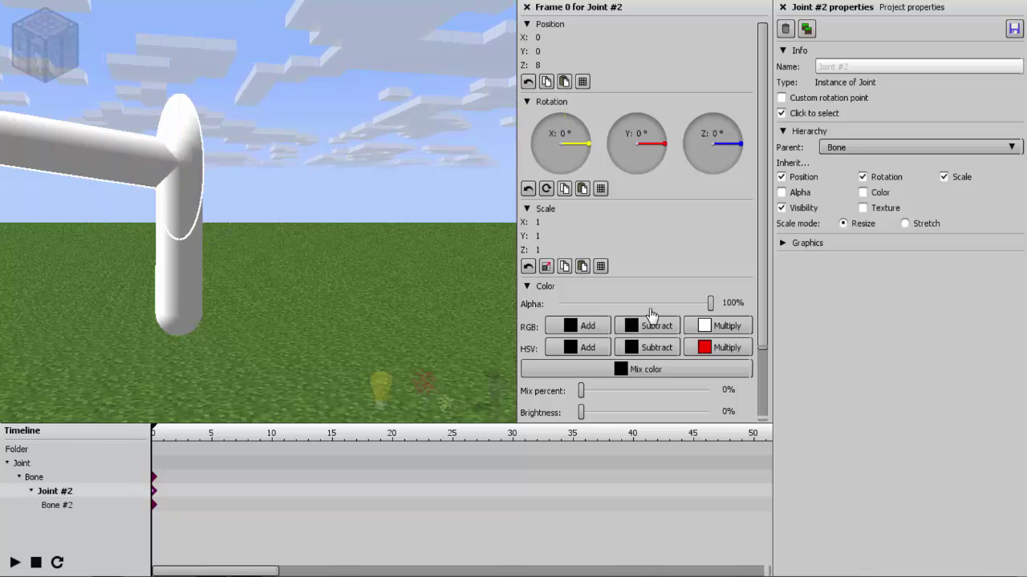
drag(663, 306, 431, 310)
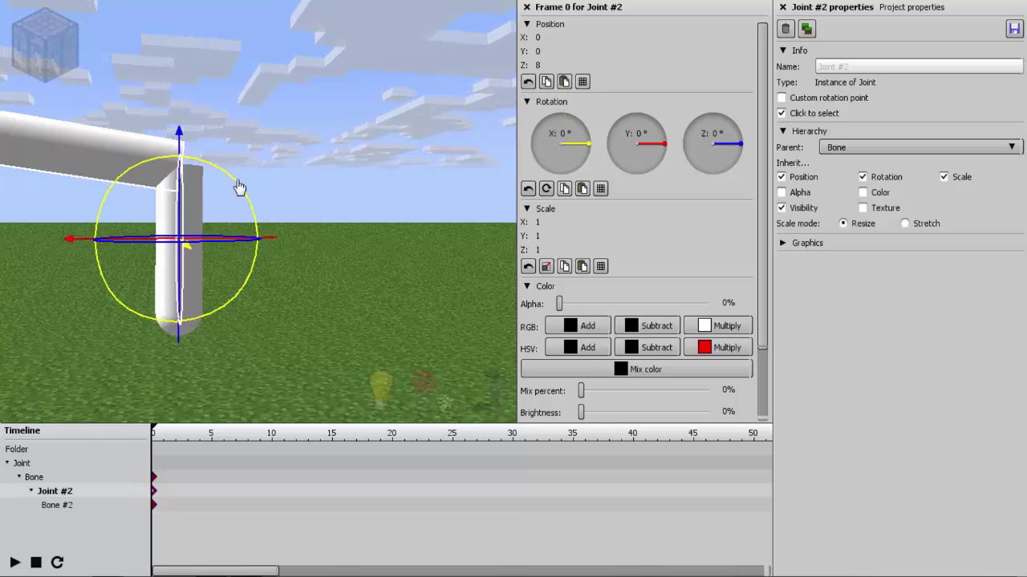
click(60, 506)
drag(252, 137, 293, 259)
click(339, 536)
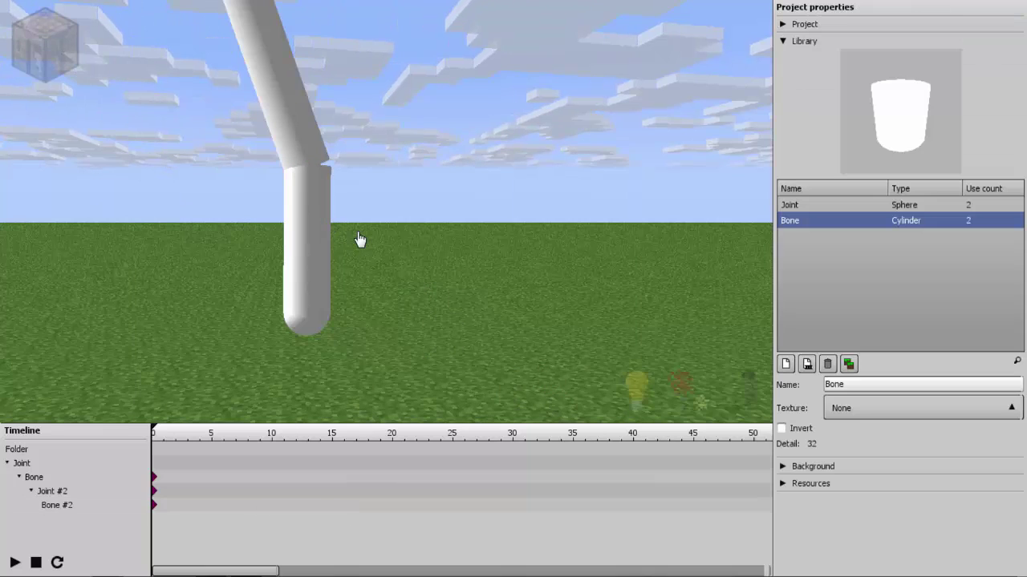
right_drag(358, 238, 337, 179)
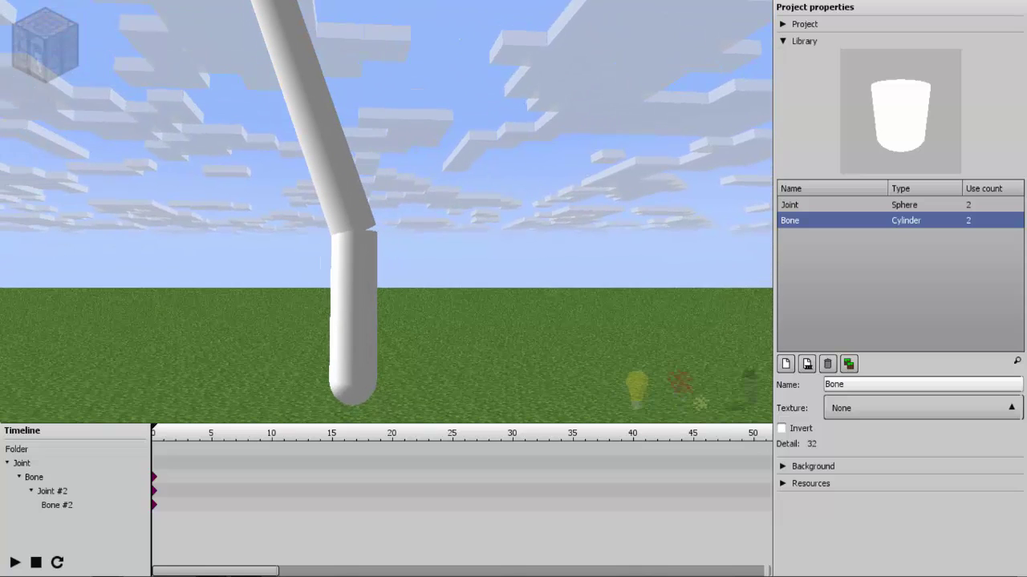
click(337, 179)
- Reset the X rotation of Bone #2 and the alpha of Joint #2 to their defaults
click(215, 154)
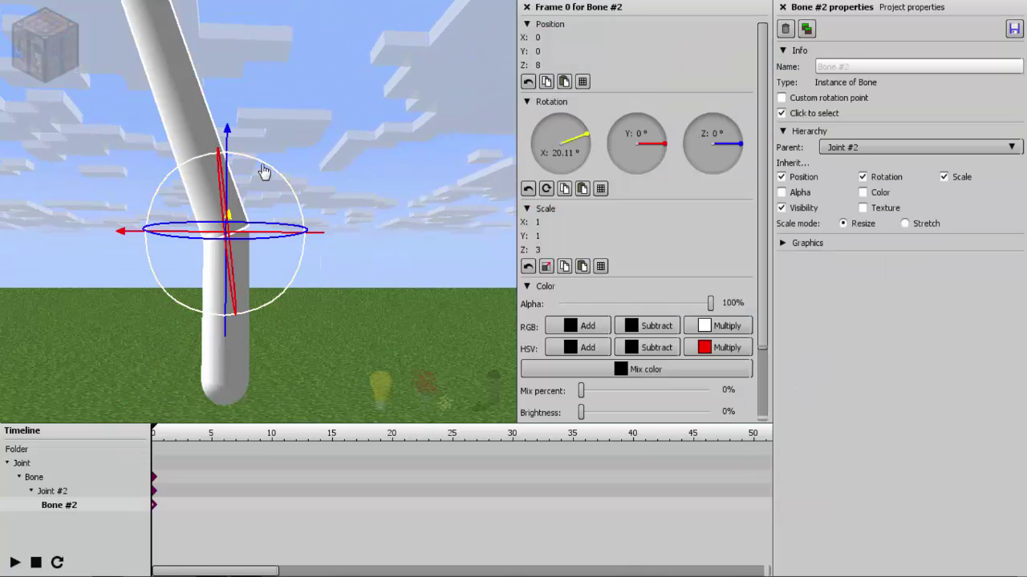
right_click(548, 145)
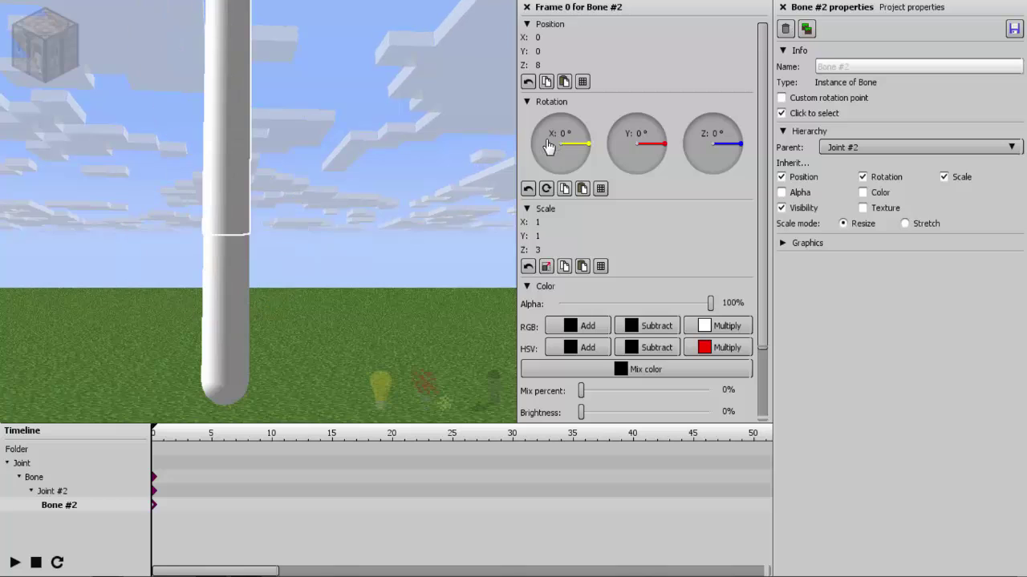
click(61, 493)
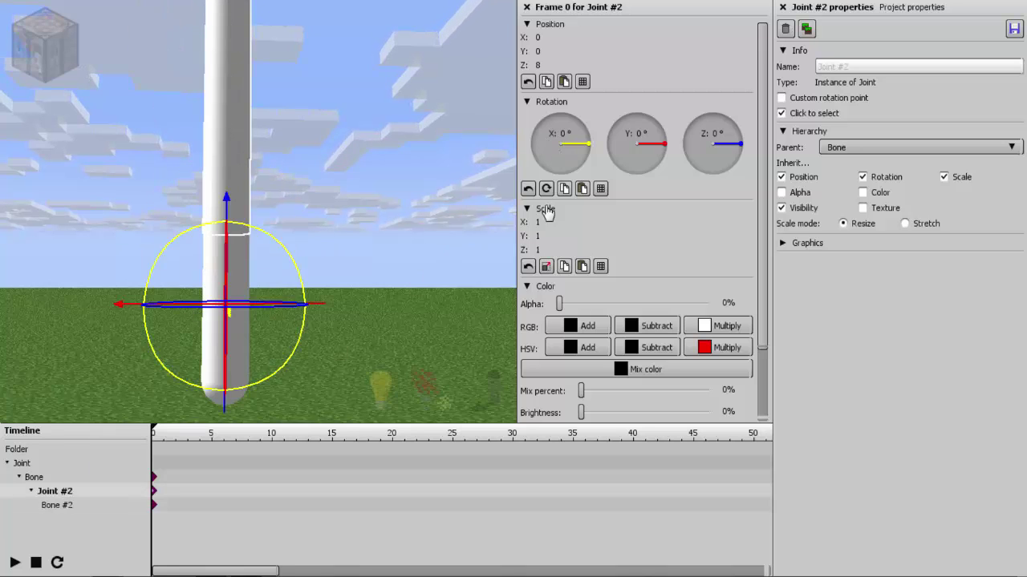
right_click(582, 305)
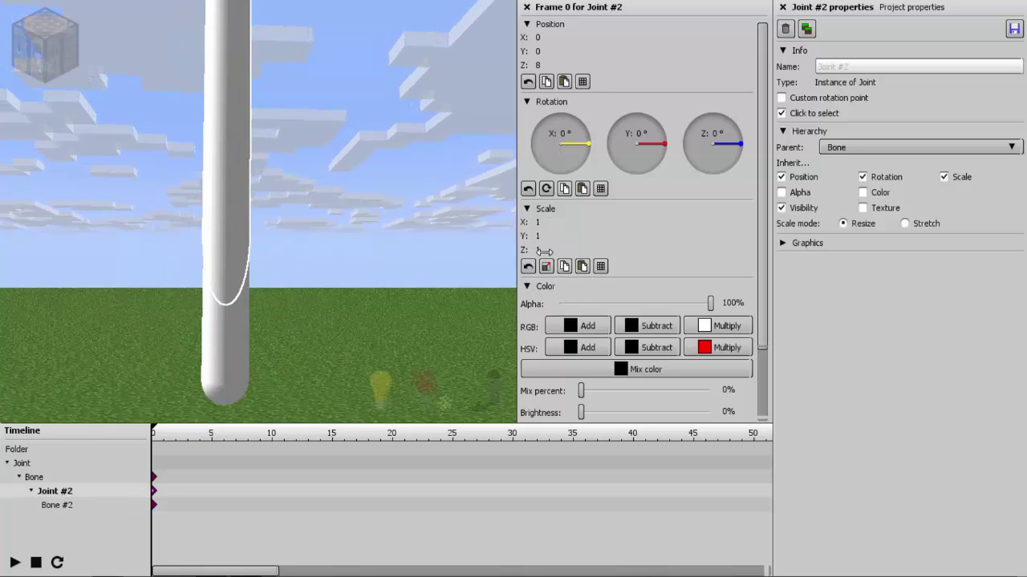
- Raise Joint #2 to a Z position of about 11.76 and set its Z scale to 0.4
drag(551, 252, 529, 258)
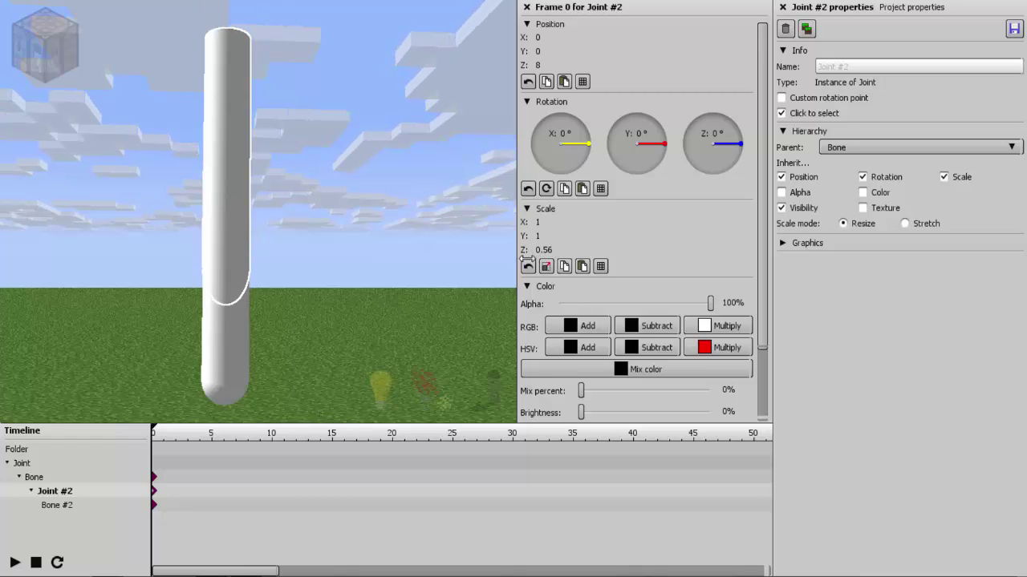
drag(230, 199, 224, 173)
drag(556, 252, 551, 254)
click(551, 253)
text(.4)
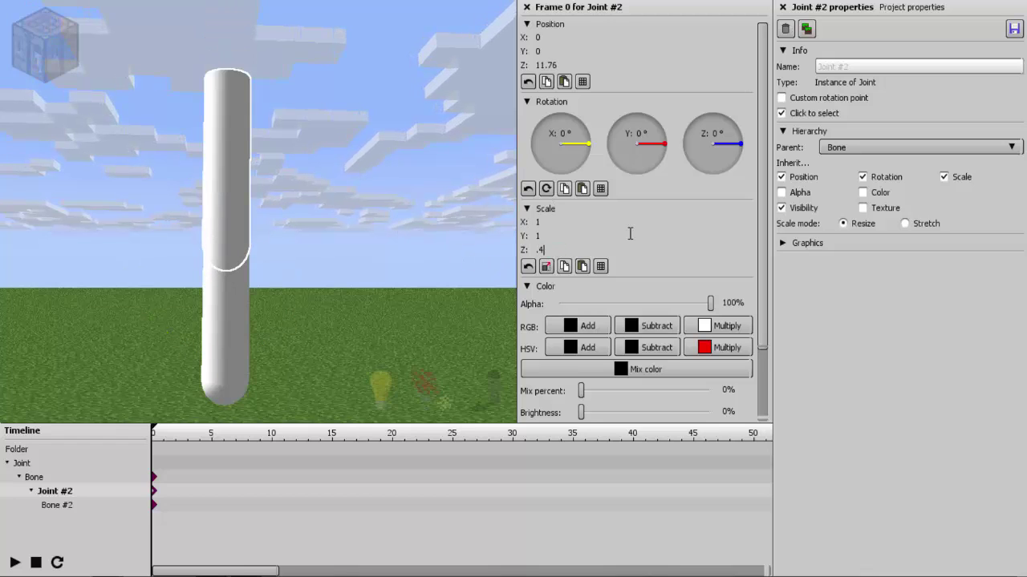
key(Return)
- Set the X rotation of Bone #2 to 90° and deselect it
click(241, 122)
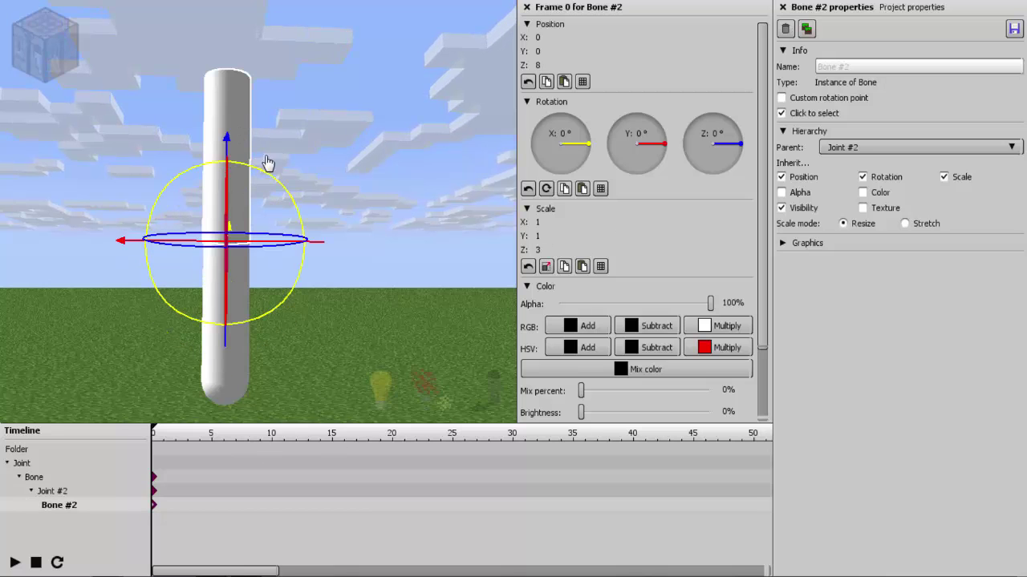
drag(202, 193, 172, 200)
click(562, 152)
text(90)
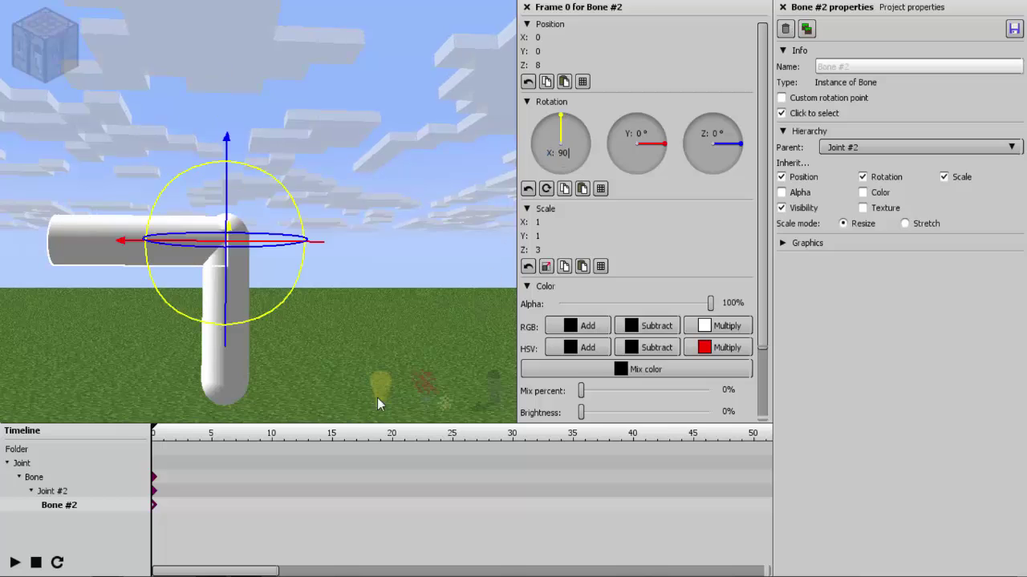
click(262, 471)
- Reduce the Z scale of Joint #2 to about 0.33 to fit the sphere to the bend
click(57, 491)
key(w)
right_drag(471, 221, 449, 257)
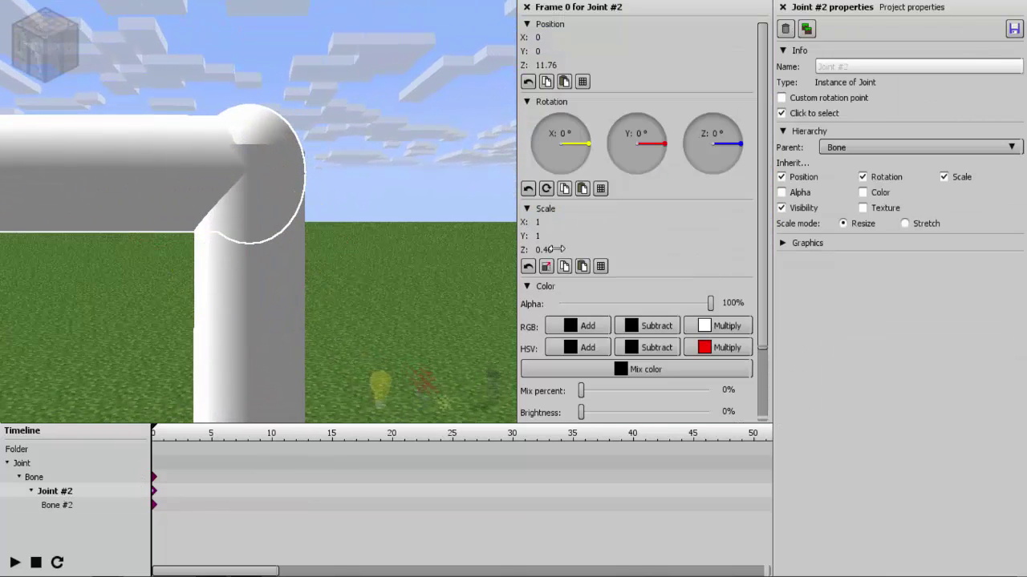
drag(555, 251, 547, 253)
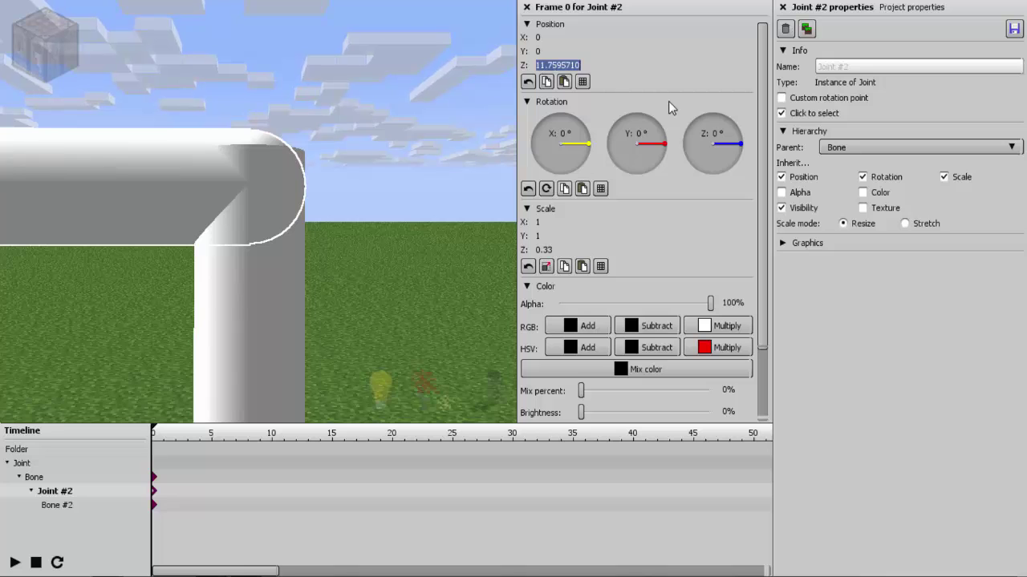
- Set Joint #2's Z position to 13 and its Z scale to 0.33
key(BackSpace)
text(13)
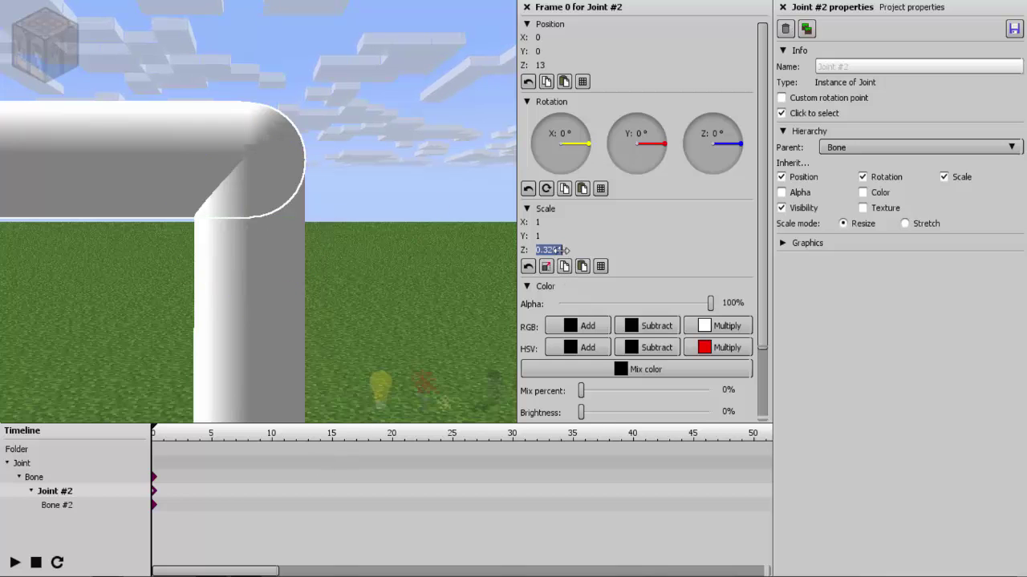
text(.33)
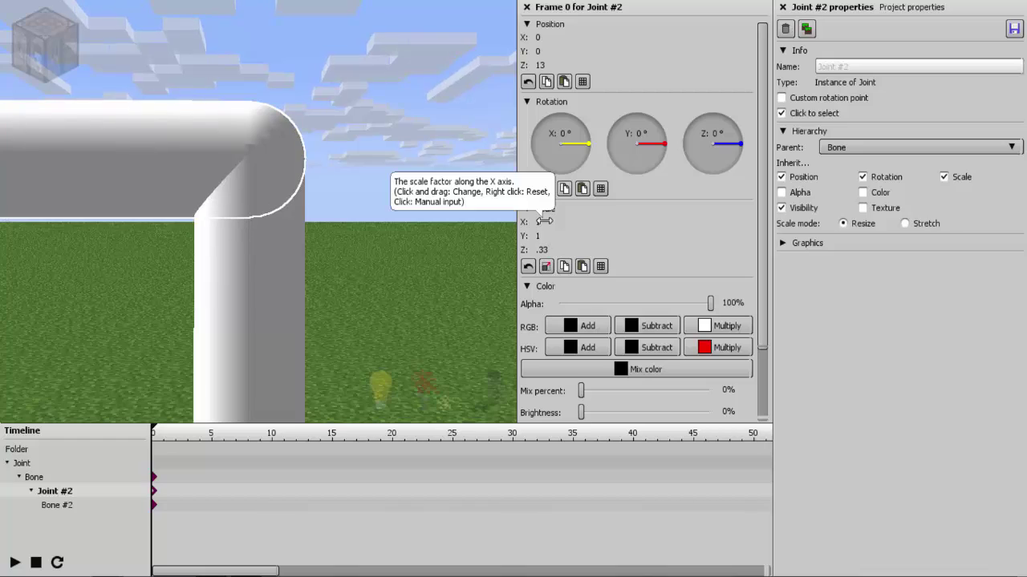
click(471, 505)
- Try Z scales of 0.3 and 0.34 on Joint #2 to blend the sphere with the bent limb
right_drag(503, 230, 372, 217)
click(386, 215)
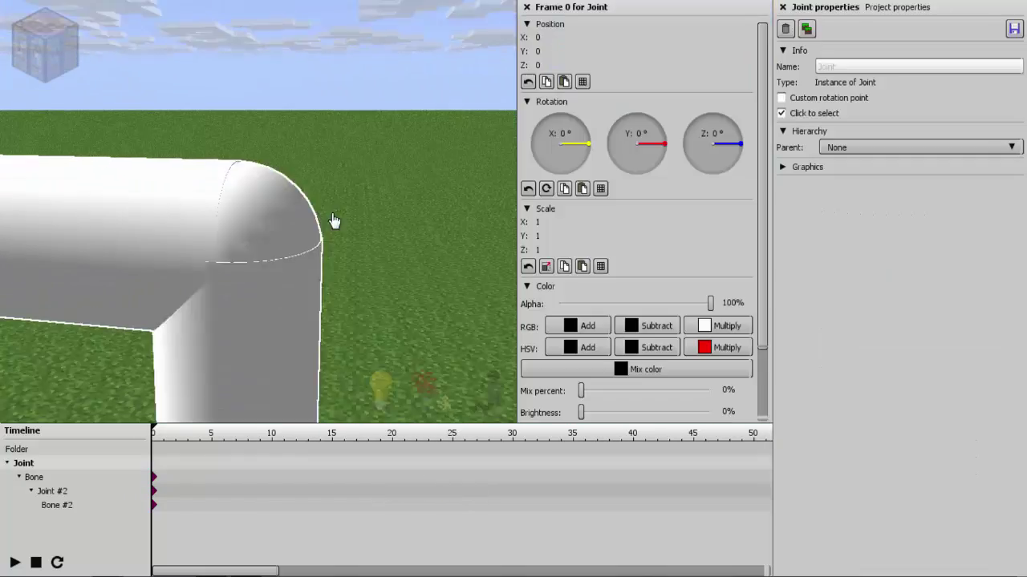
click(290, 224)
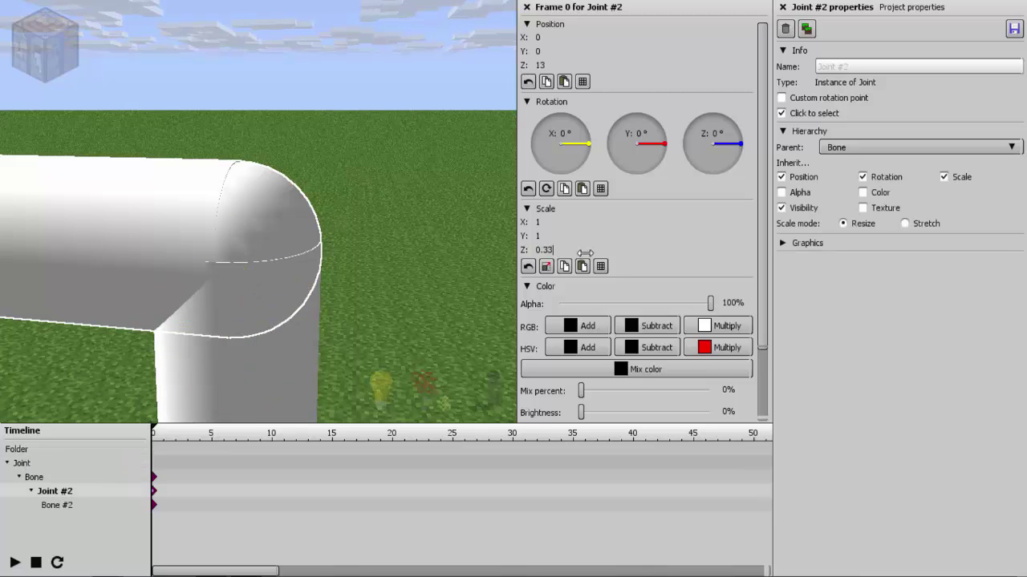
drag(584, 252, 585, 252)
key(BackSpace)
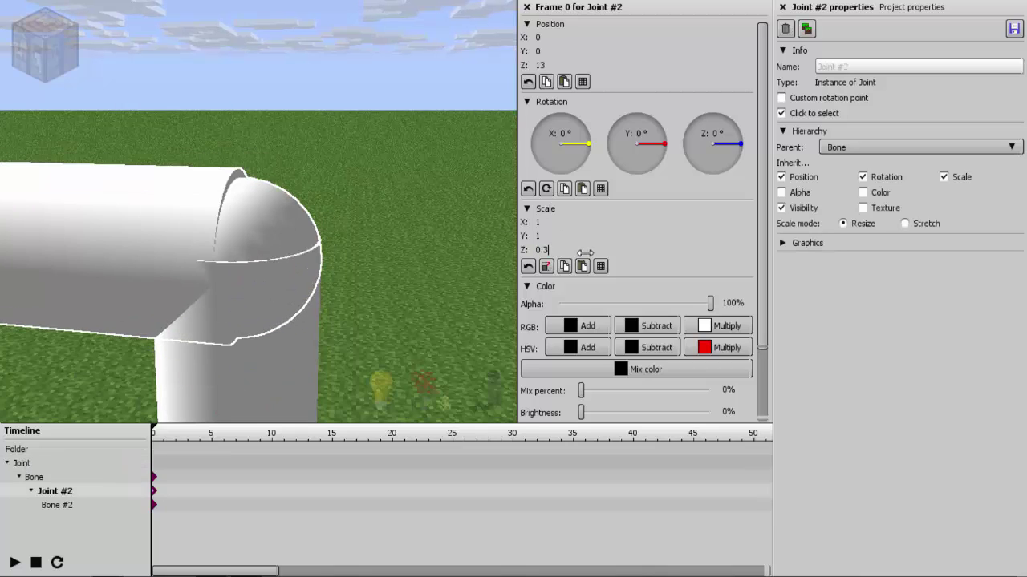
text(4)
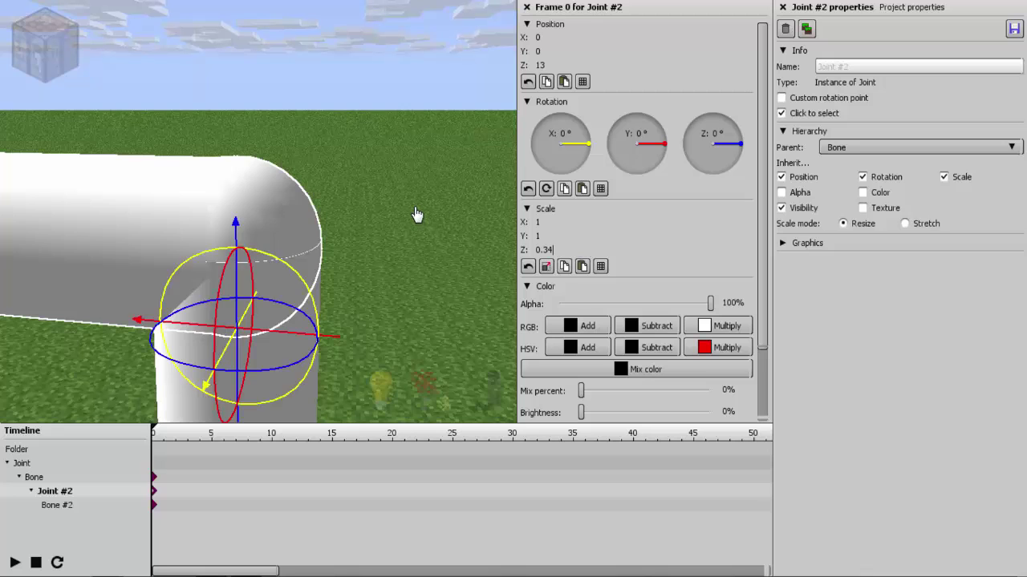
right_drag(417, 214, 477, 214)
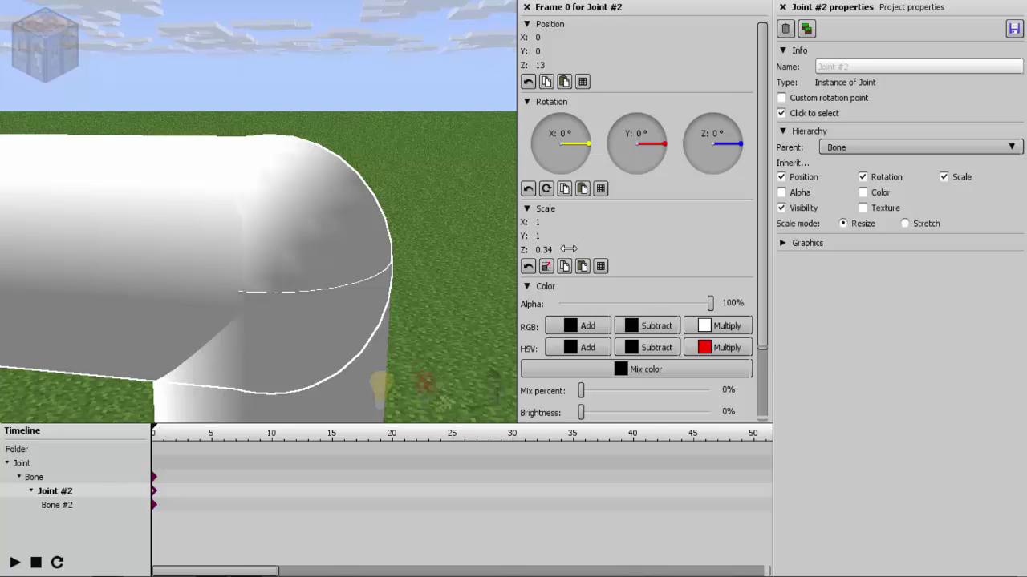
- Fine-tune the Z scale of Joint #2 to 0.333
drag(568, 248, 566, 249)
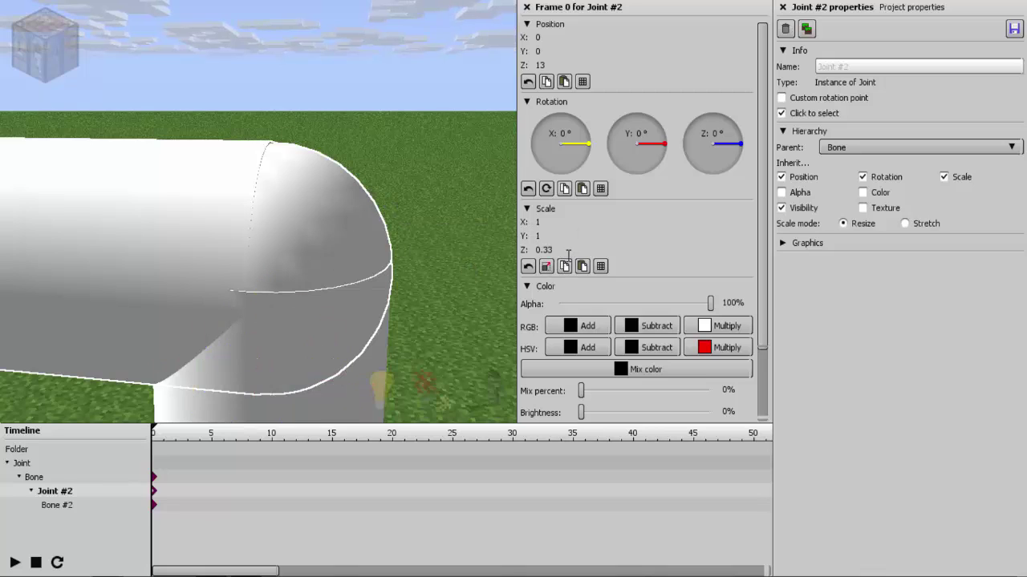
text(4)
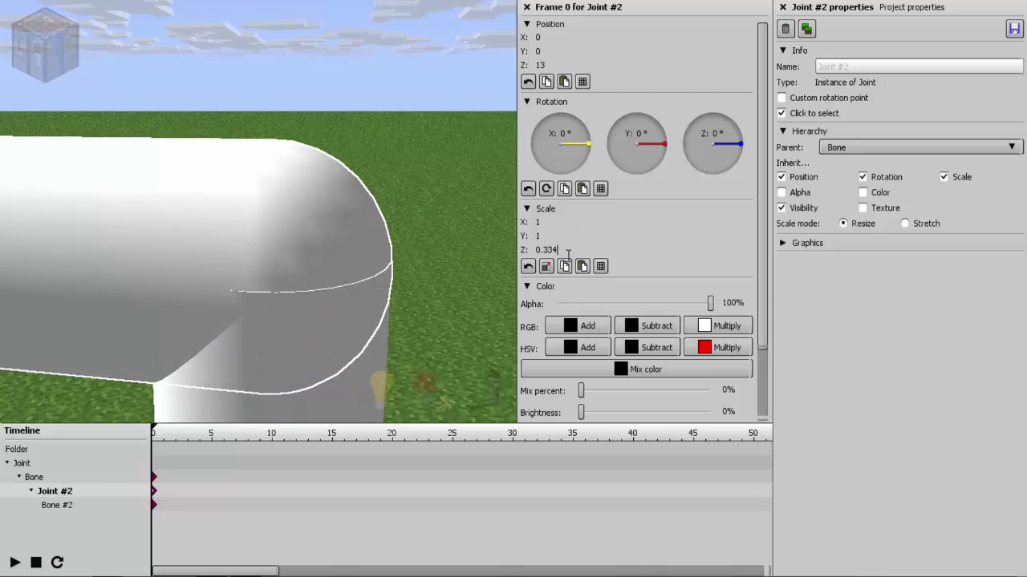
key(BackSpace)
text(3)
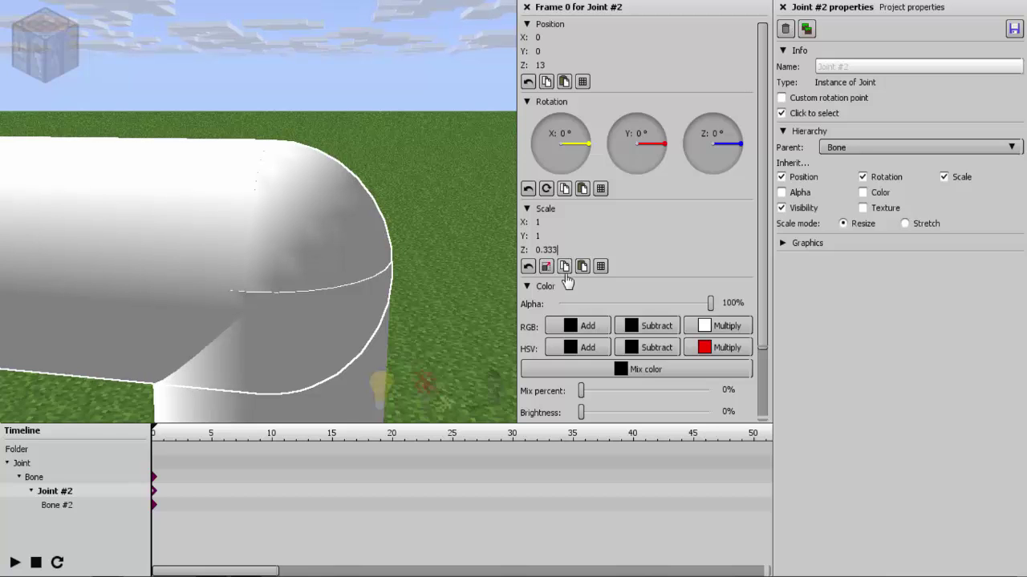
- Inspect the bend from another angle and reset the X rotation of Bone #2
right_drag(323, 190, 327, 217)
click(344, 498)
scroll(411, 280, up, 2)
click(162, 217)
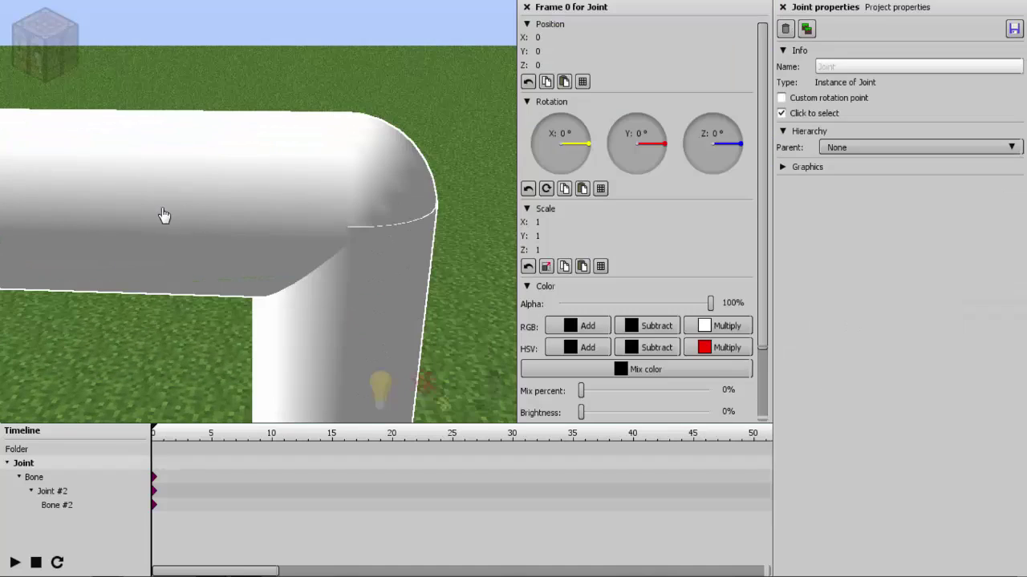
click(162, 217)
right_click(551, 151)
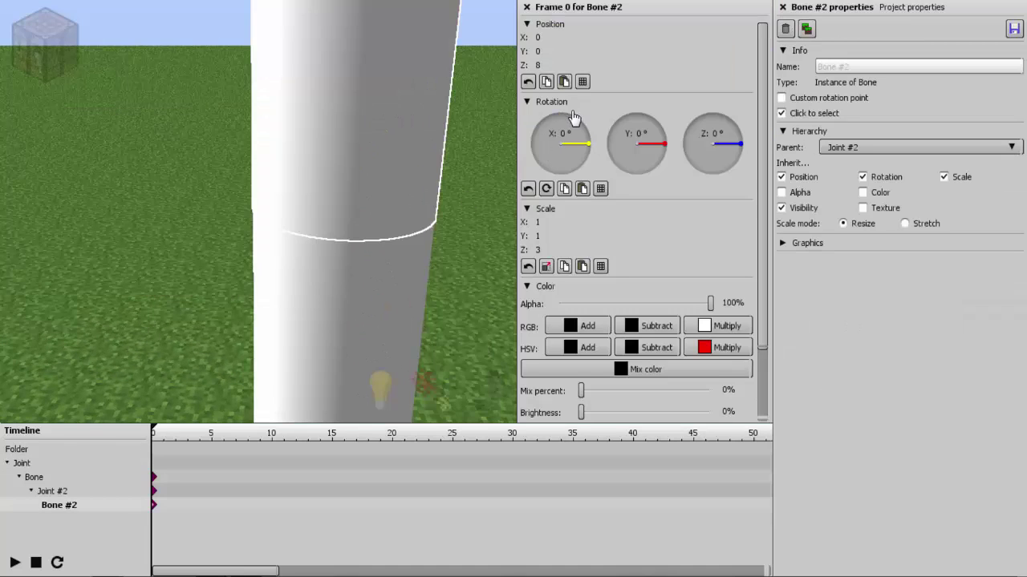
- Try bending Bone #2 to an X rotation of about -288.43°
drag(575, 118, 602, 160)
key(s)
right_drag(479, 160, 479, 132)
right_drag(273, 189, 273, 186)
key(e)
drag(573, 135, 569, 120)
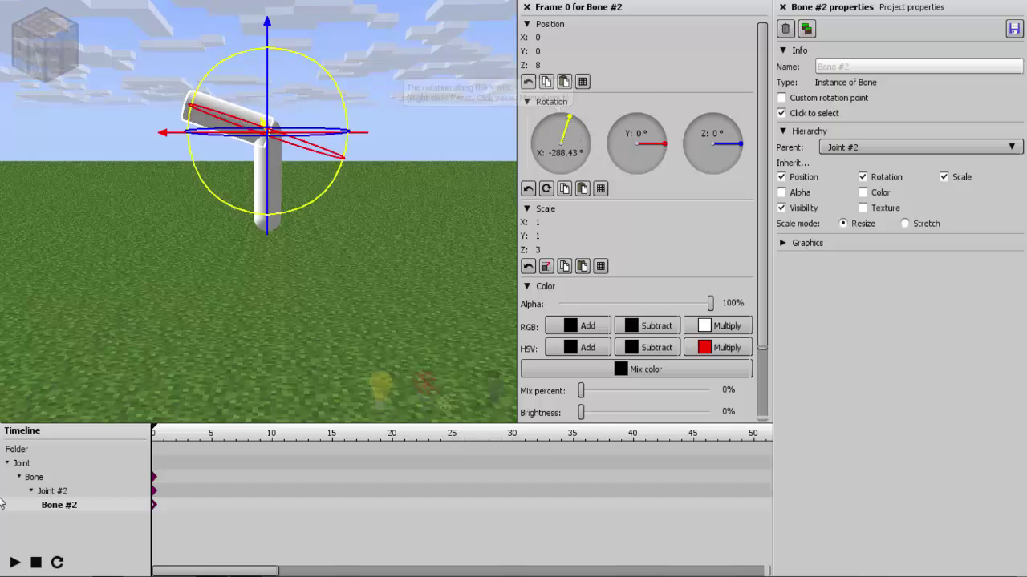
- Flip the first Bone to hang downward by setting its X rotation to 180°
click(74, 481)
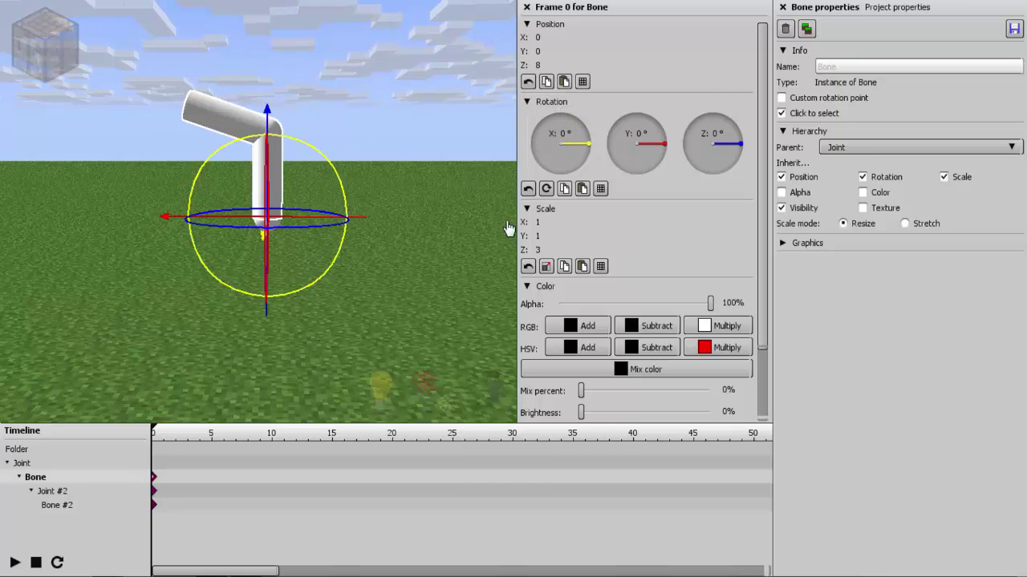
drag(580, 153, 523, 154)
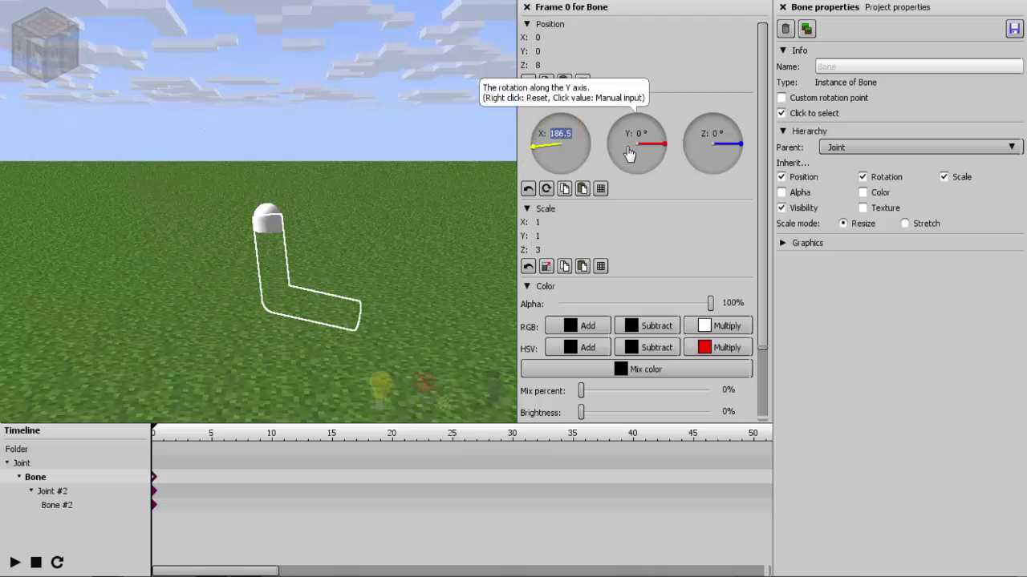
text(180)
key(Return)
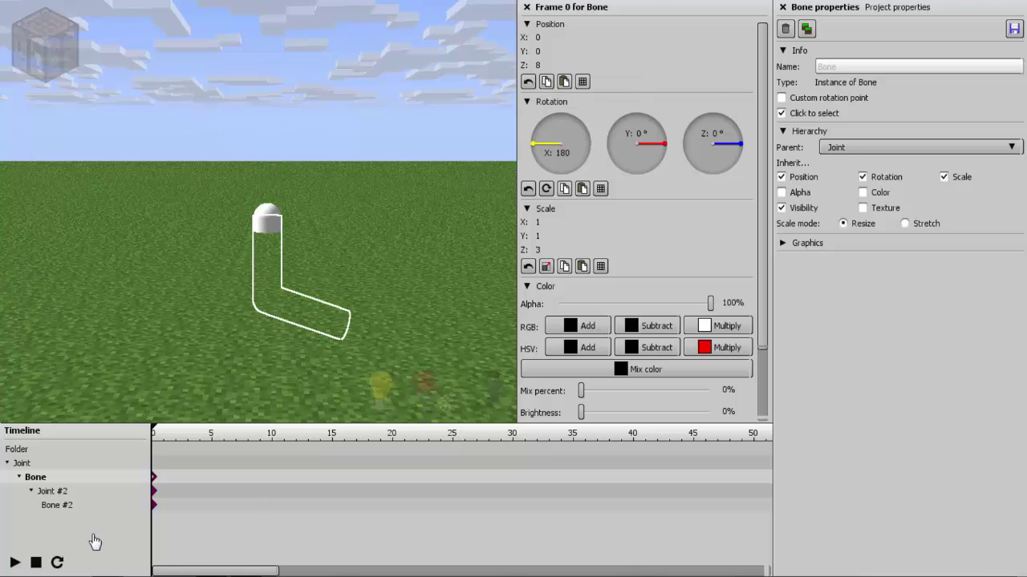
- Reset the X rotation of Bone #2 to straighten the limb
click(46, 507)
right_click(562, 163)
drag(410, 200, 410, 201)
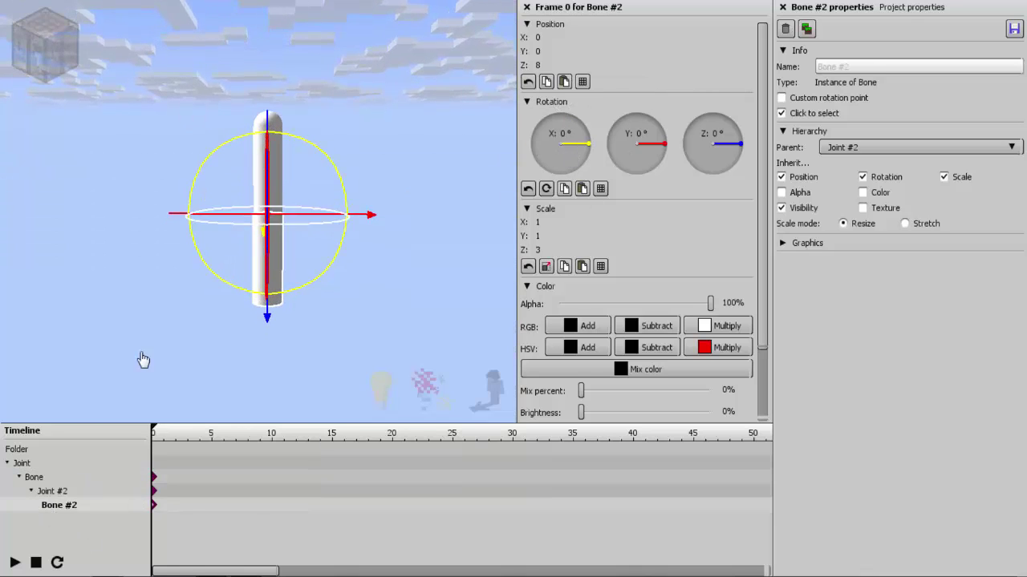
- Try rotating Bone and Bone #2 together about X, and set their X rotation to 180°
ctrl+click(64, 478)
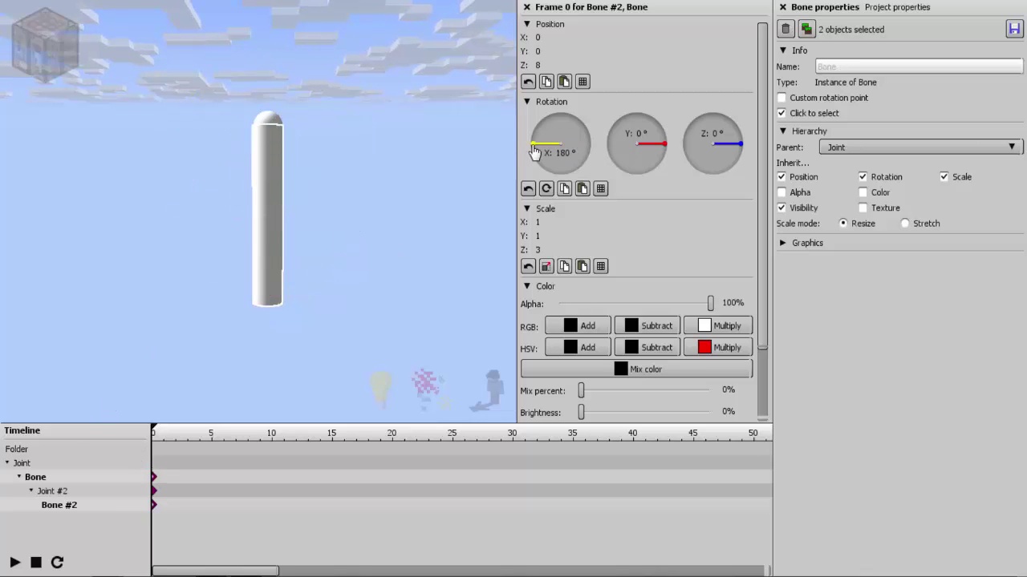
mouse_move(534, 153)
mouse_down()
mouse_move(541, 143)
mouse_move(575, 151)
mouse_move(542, 152)
mouse_up()
click(560, 137)
text(180)
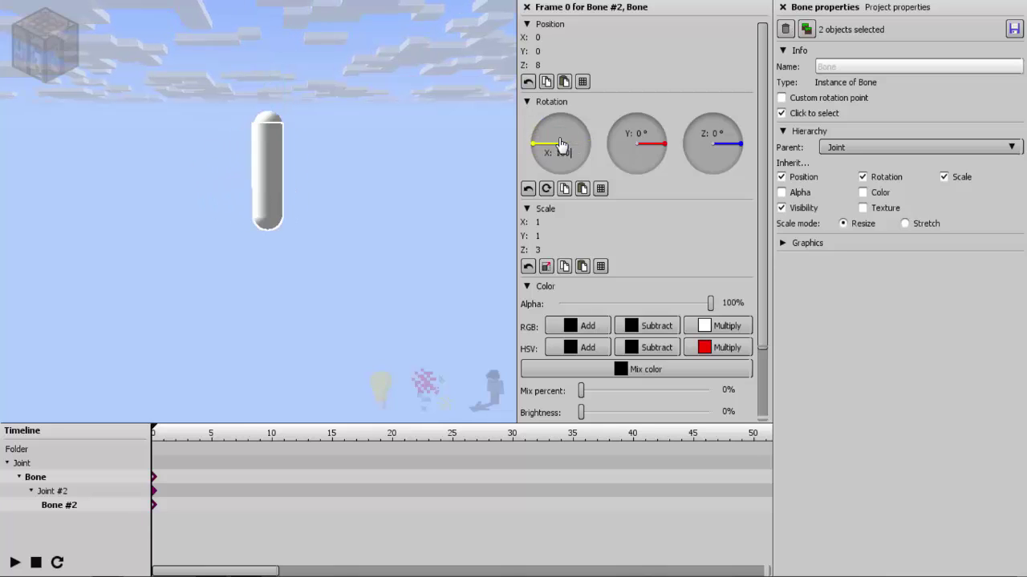
- Restore Bone #2's X rotation, try bending both bones together about X again, and return them to 180°
drag(73, 516, 83, 510)
click(84, 507)
ctrl+click(49, 479)
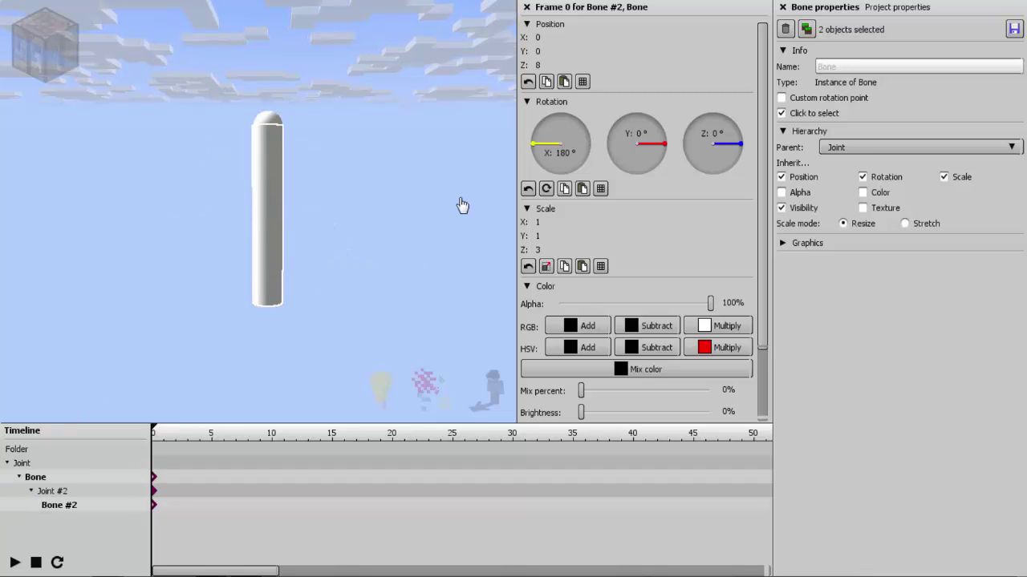
mouse_move(535, 157)
mouse_down()
mouse_move(550, 138)
mouse_move(529, 145)
mouse_up()
drag(385, 192, 345, 189)
right_click(542, 152)
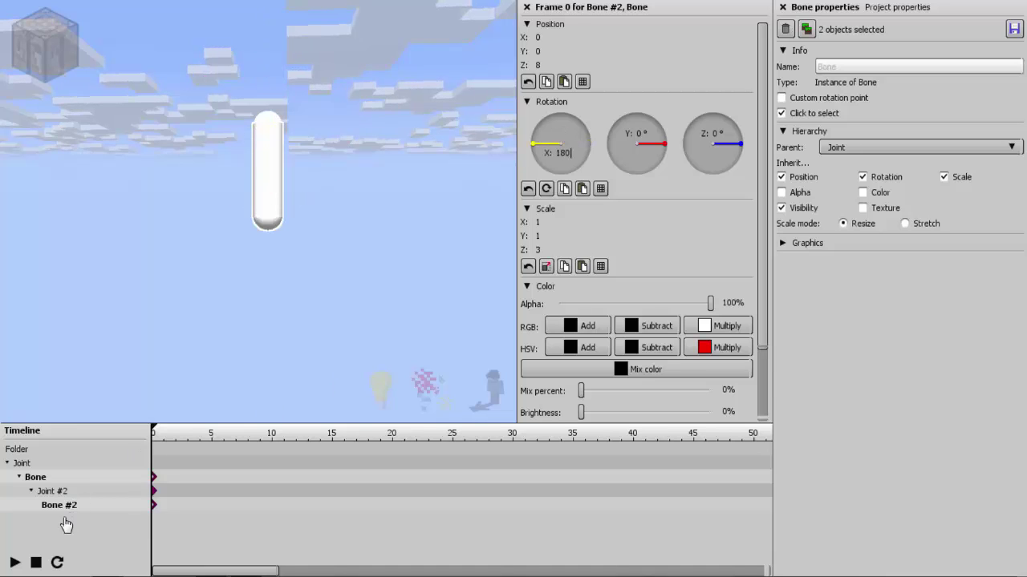
- Straighten Bone #2, try bending it together with Bone about the Y axis, and deselect both
drag(63, 517, 95, 510)
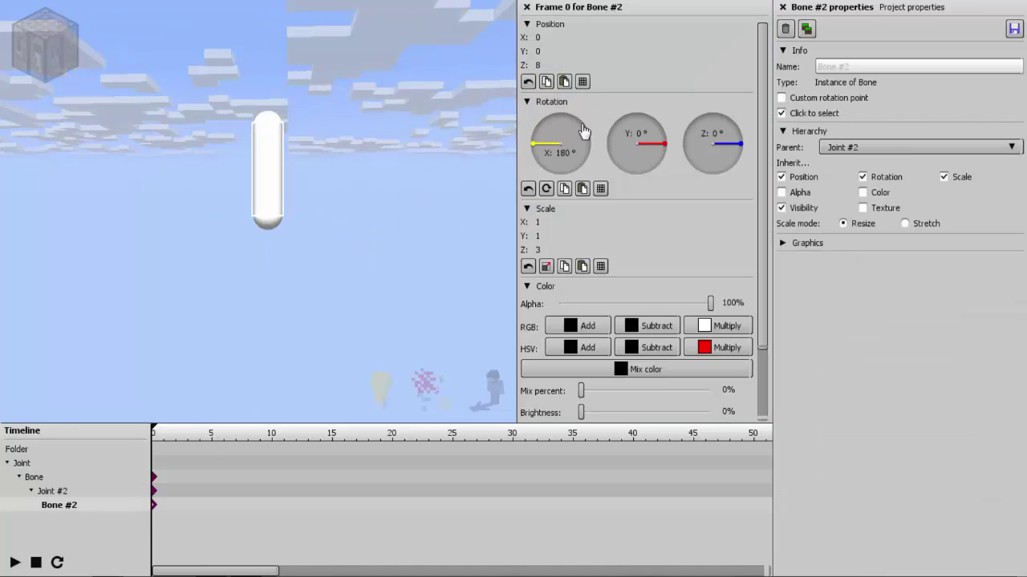
ctrl+click(78, 478)
drag(656, 142, 733, 144)
click(656, 149)
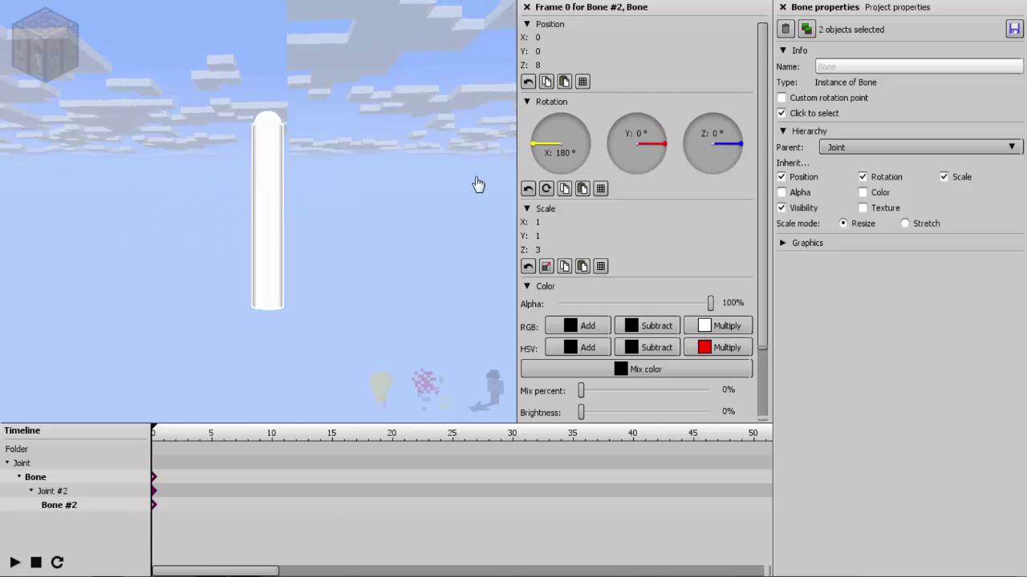
click(446, 480)
- Duplicate Joint #2 together with its bone and parent the copy to Bone #2
key(r)
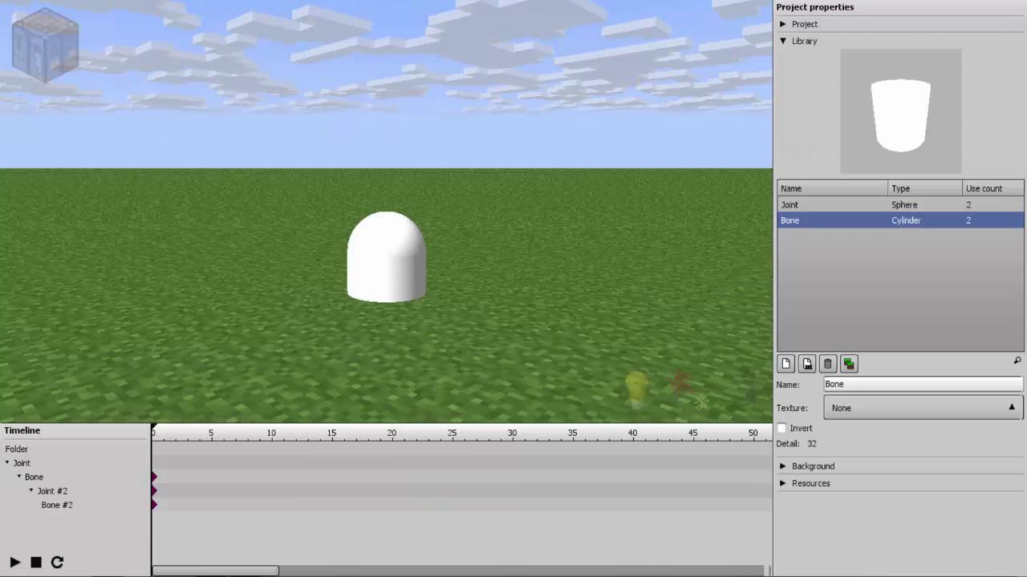
key(q)
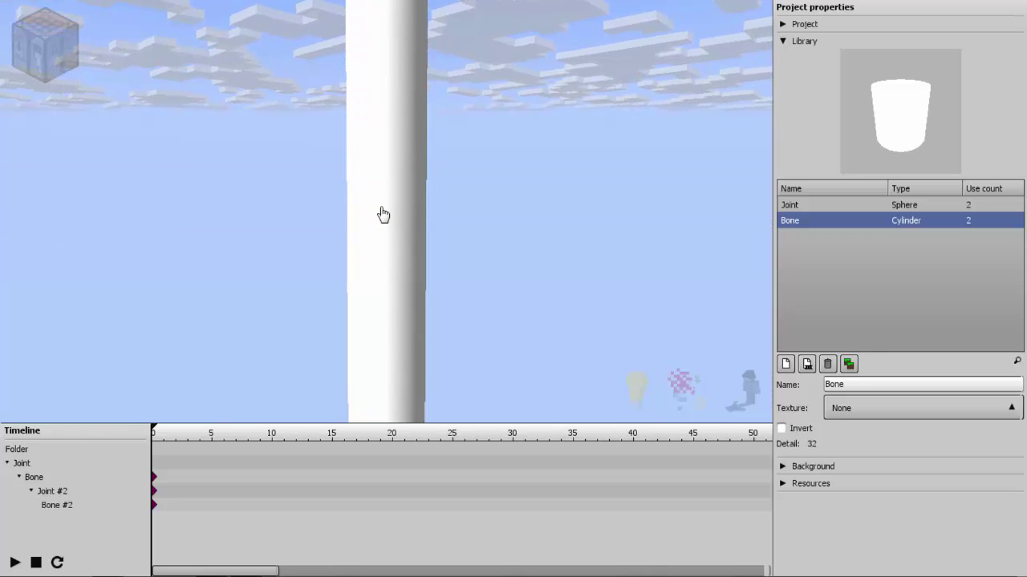
key(s)
key(s)
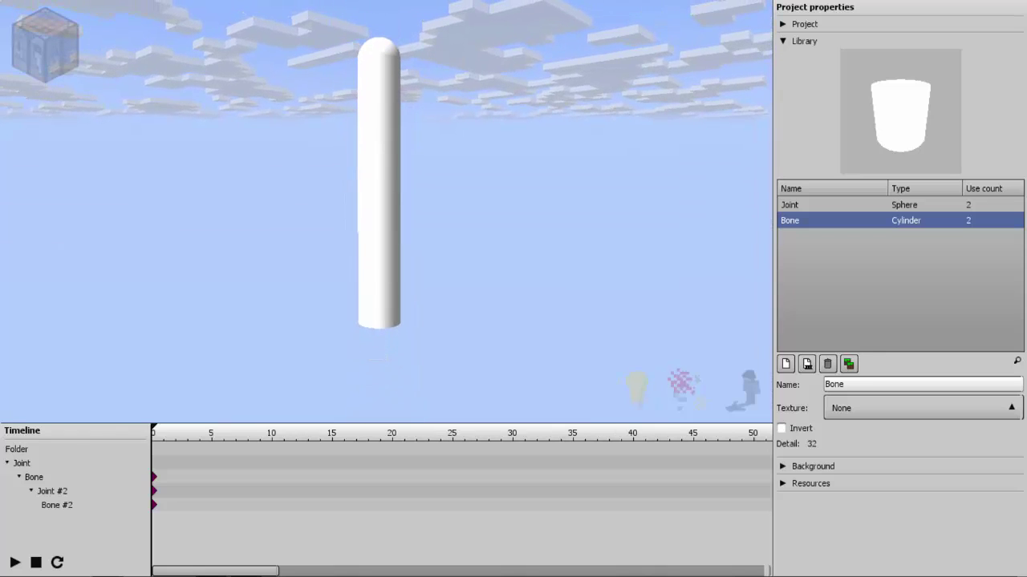
click(72, 492)
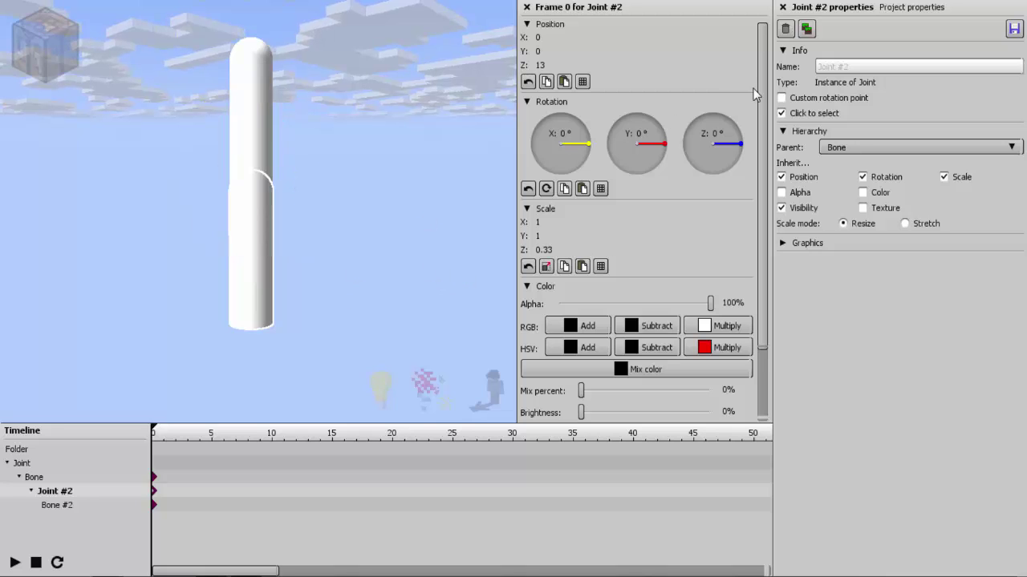
click(806, 29)
click(838, 153)
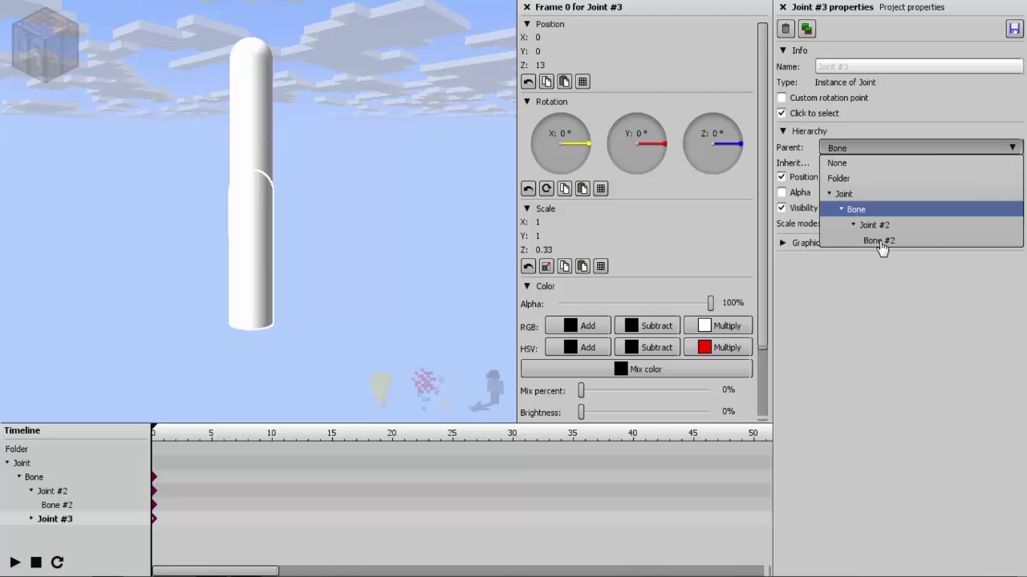
click(877, 241)
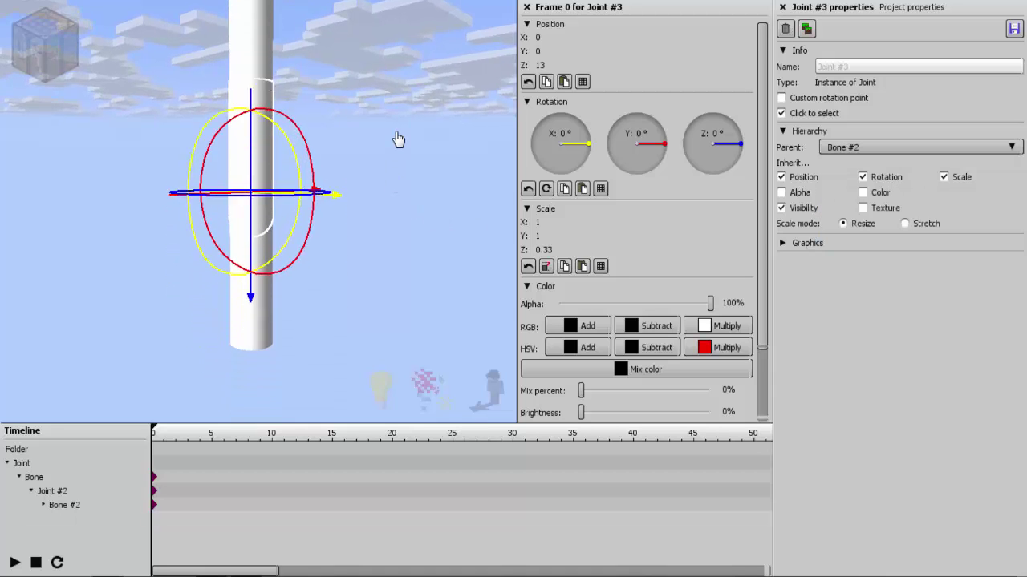
- Select Bone, Bone #2 and Bone #3, try curving them together about the Y axis, and reset the Y rotation
click(43, 505)
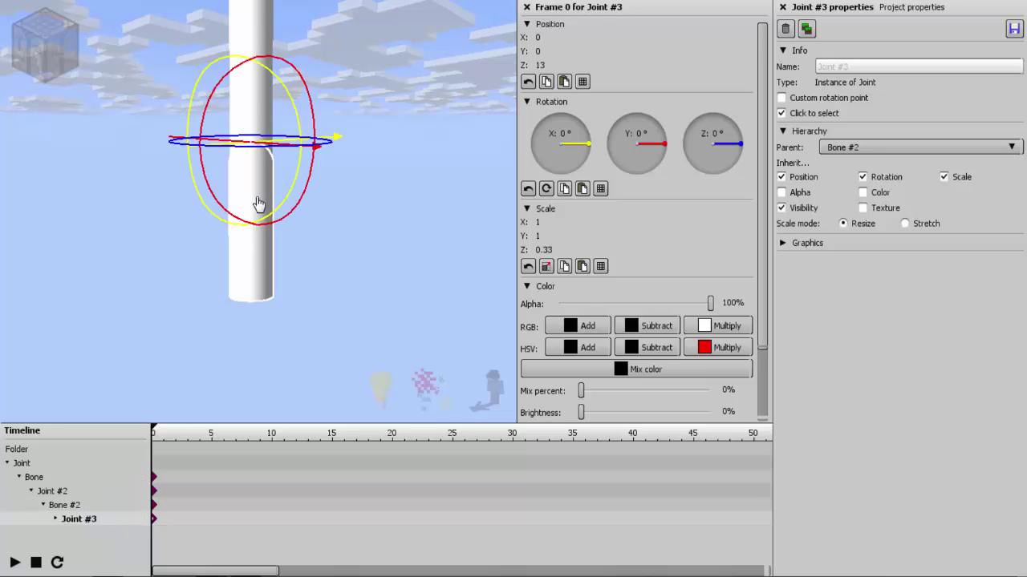
click(56, 520)
click(81, 534)
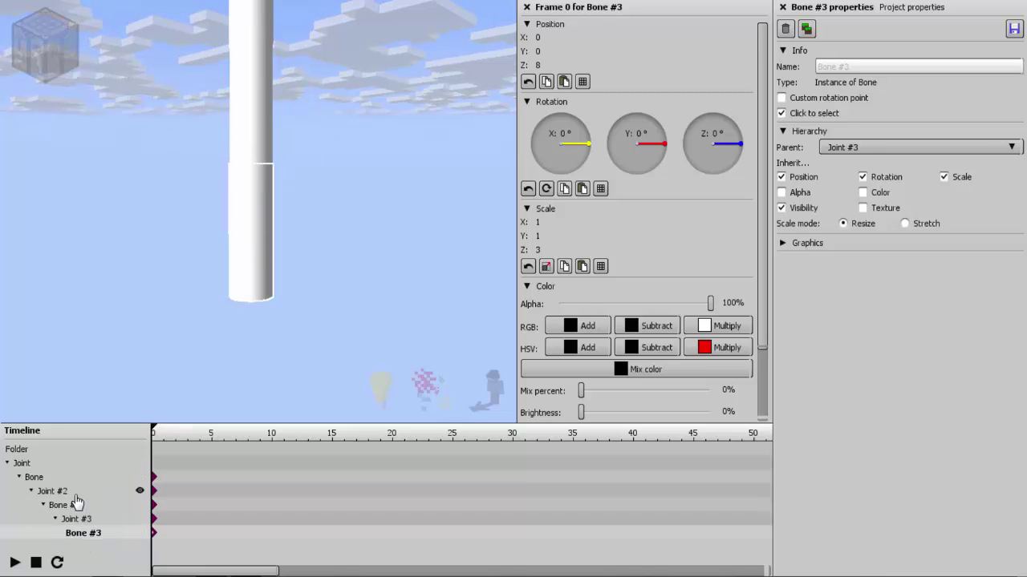
ctrl+click(72, 506)
ctrl+click(62, 481)
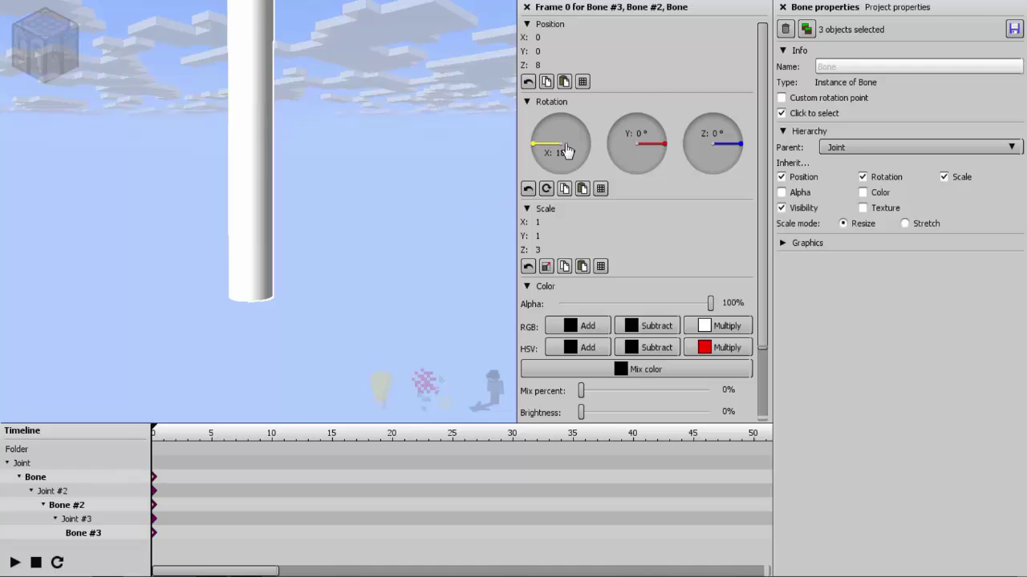
drag(658, 148, 659, 138)
drag(391, 154, 450, 186)
right_click(639, 157)
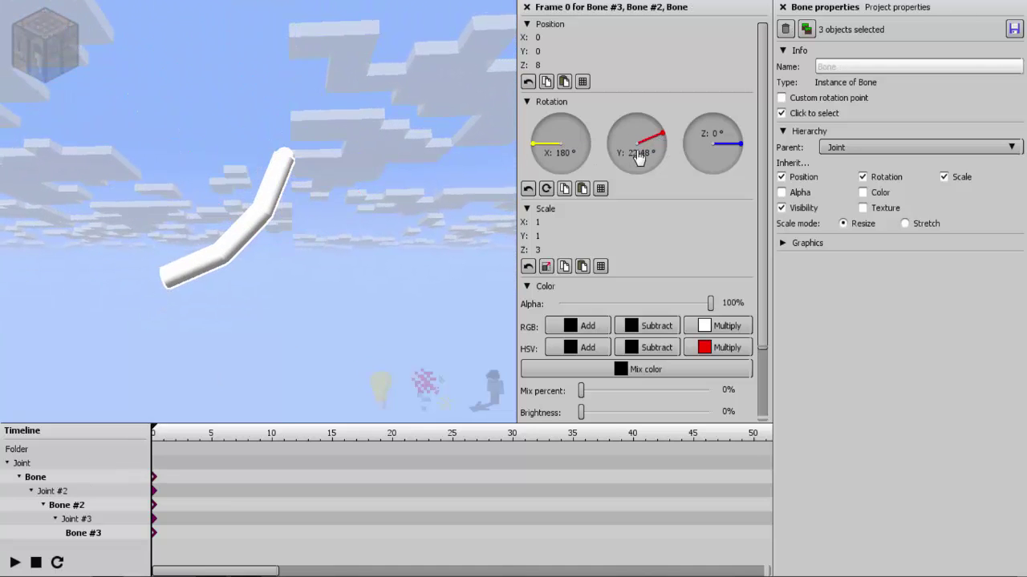
- Duplicate Joint #2 together with its child segments, parent the copy to Bone #3, and deselect it
click(227, 480)
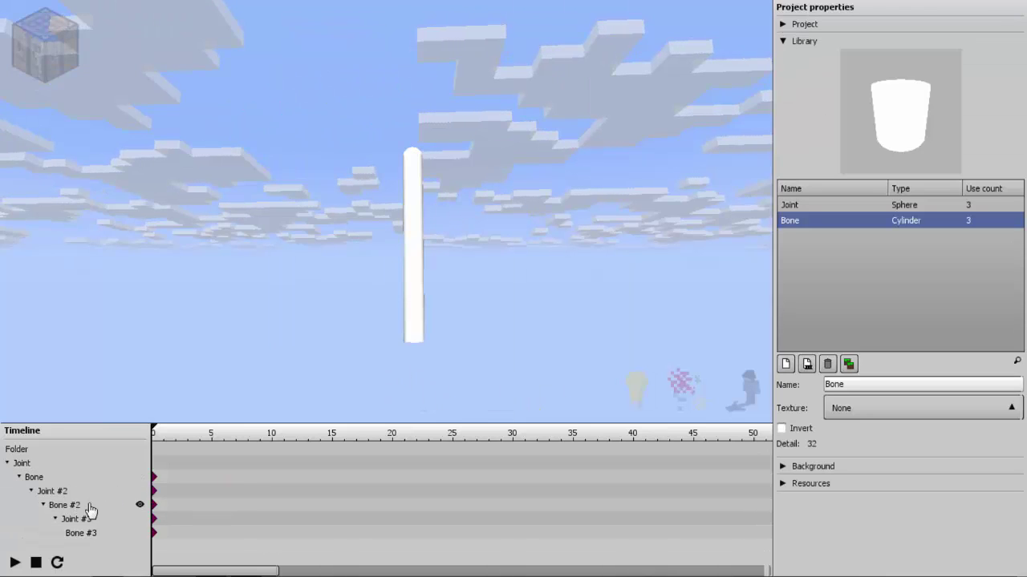
click(91, 507)
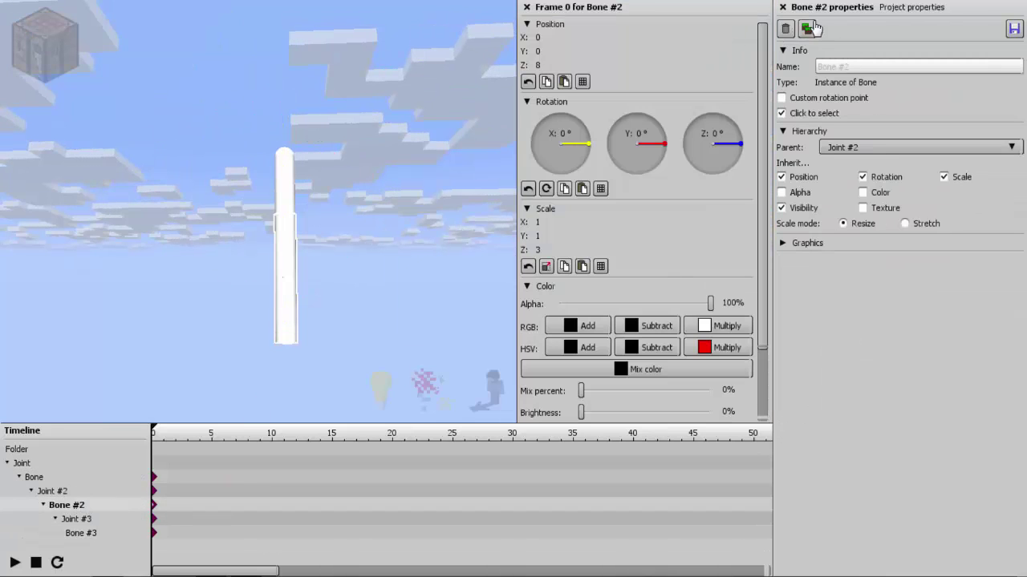
click(72, 490)
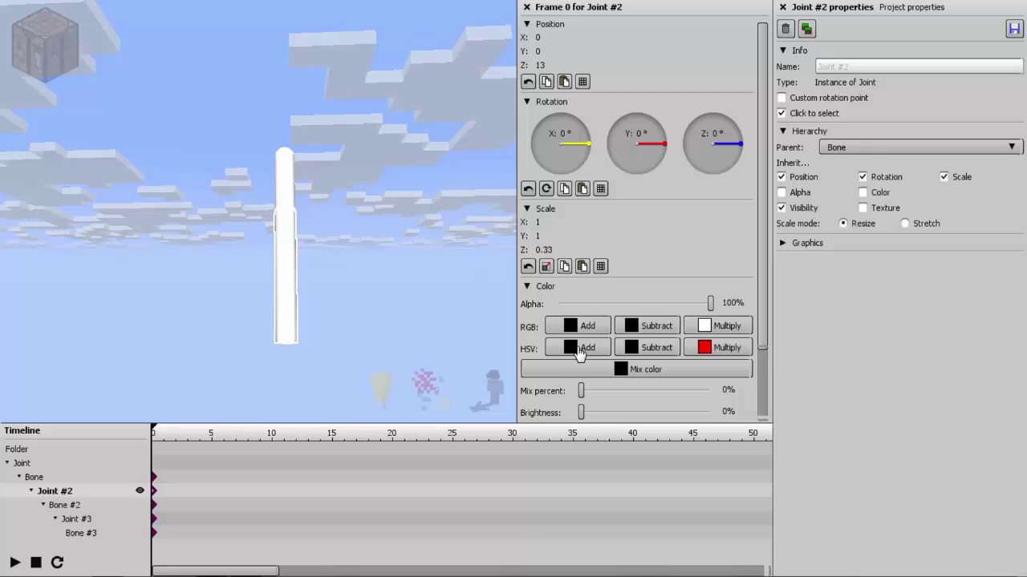
click(807, 34)
click(852, 148)
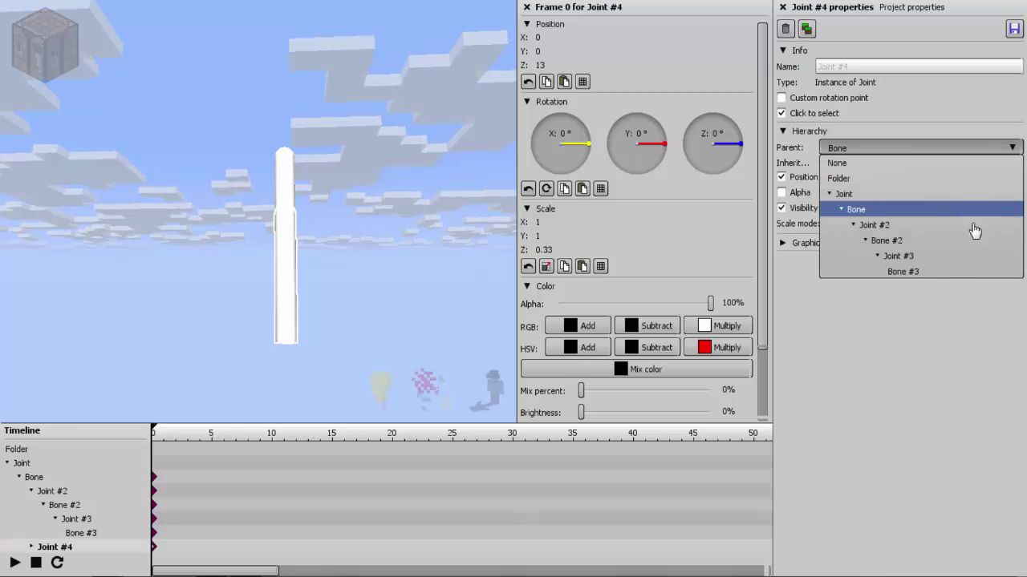
click(907, 273)
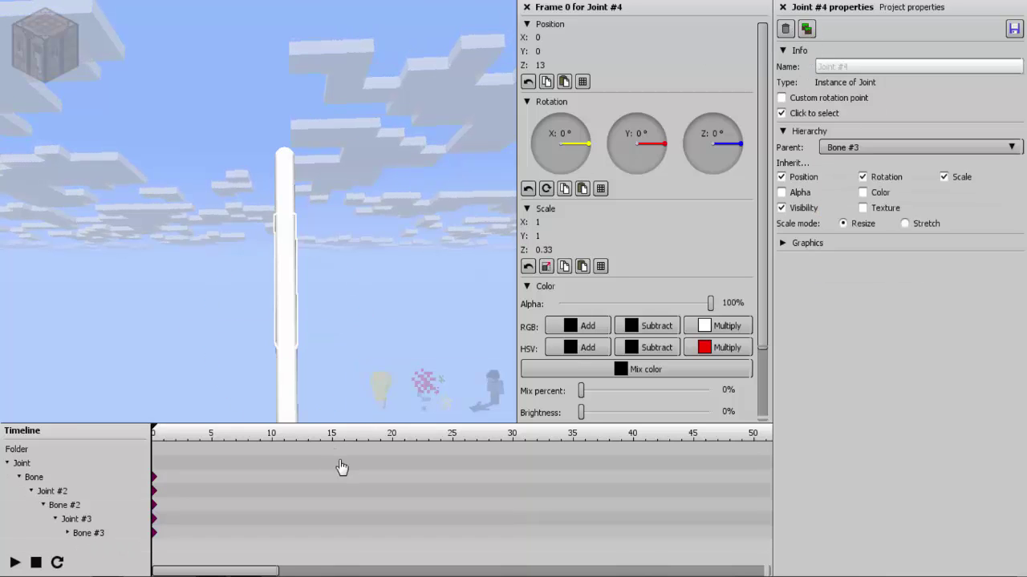
click(366, 294)
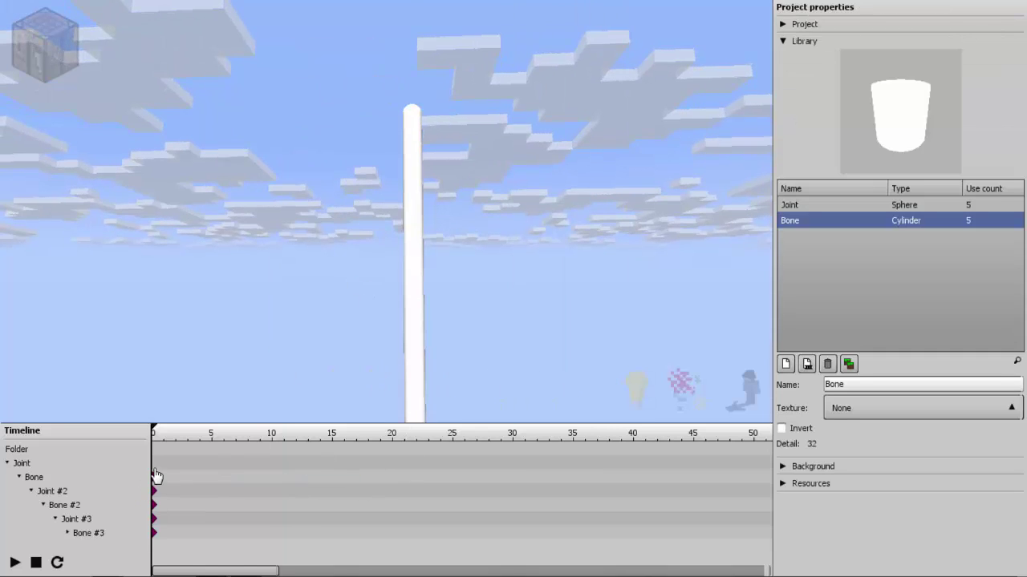
- Widen the timeline's name column and expand Bone #3 to show its nested joint
drag(164, 463, 191, 465)
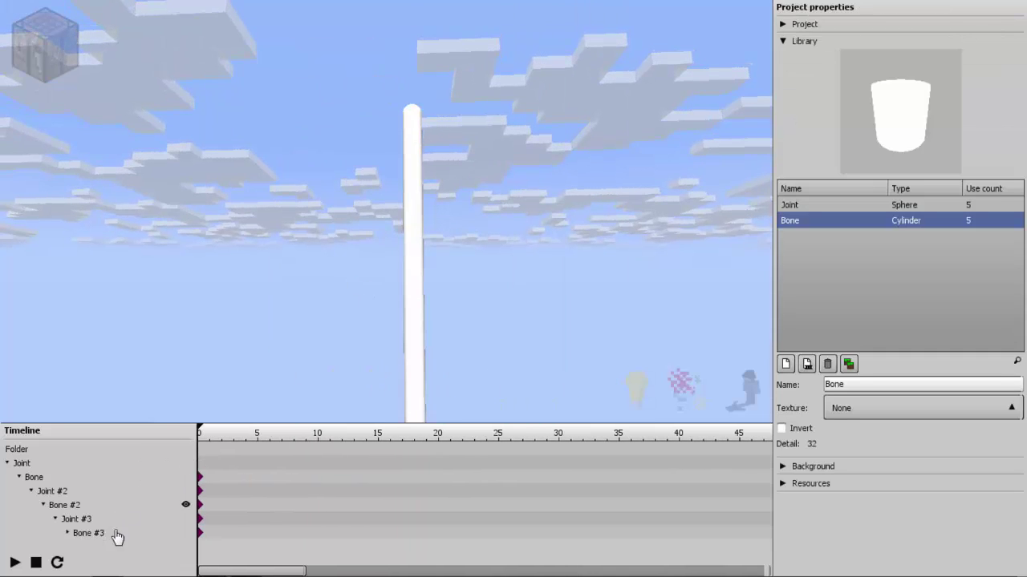
click(69, 534)
click(67, 533)
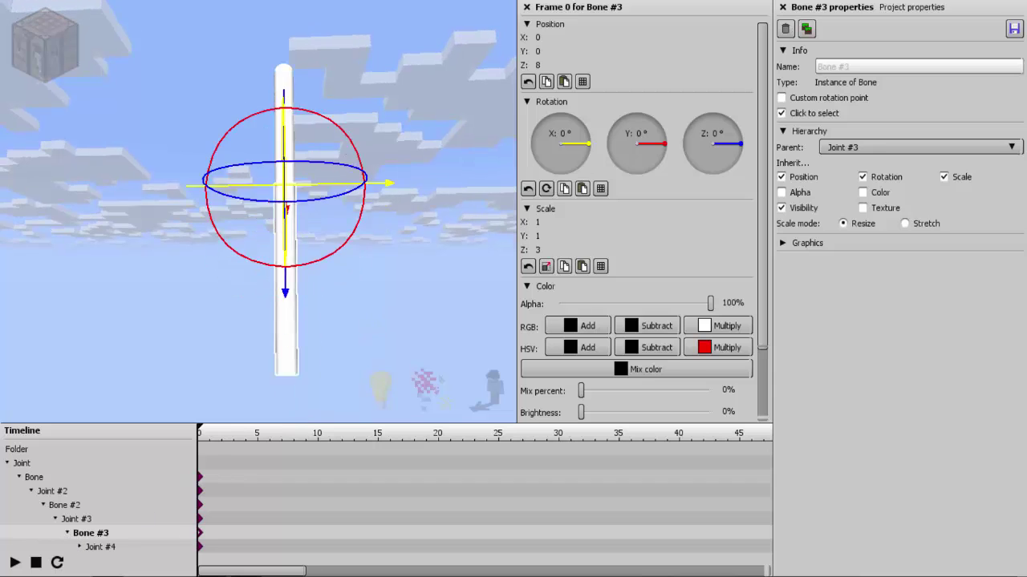
- Select all five bones from Bone to Bone #5, try bending them together about the Y axis, and reset the Y rotation
click(286, 302)
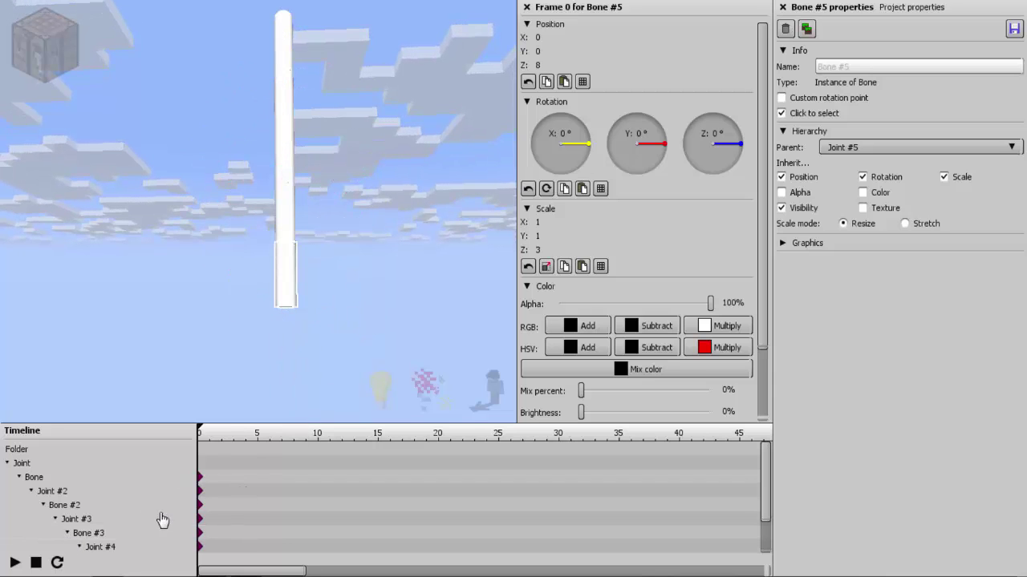
ctrl+click(60, 480)
ctrl+click(74, 506)
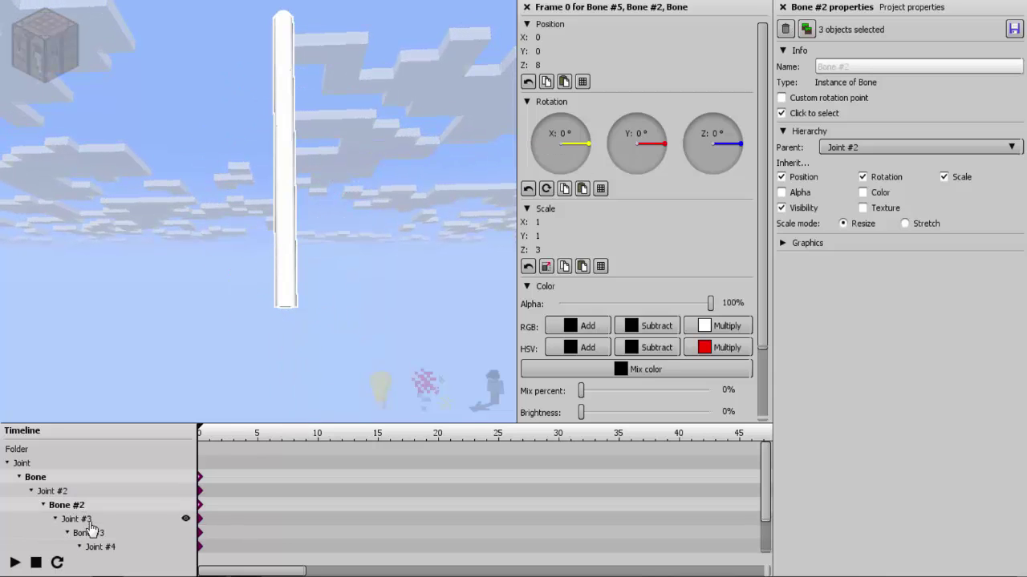
ctrl+click(90, 533)
drag(770, 487, 770, 541)
ctrl+click(131, 522)
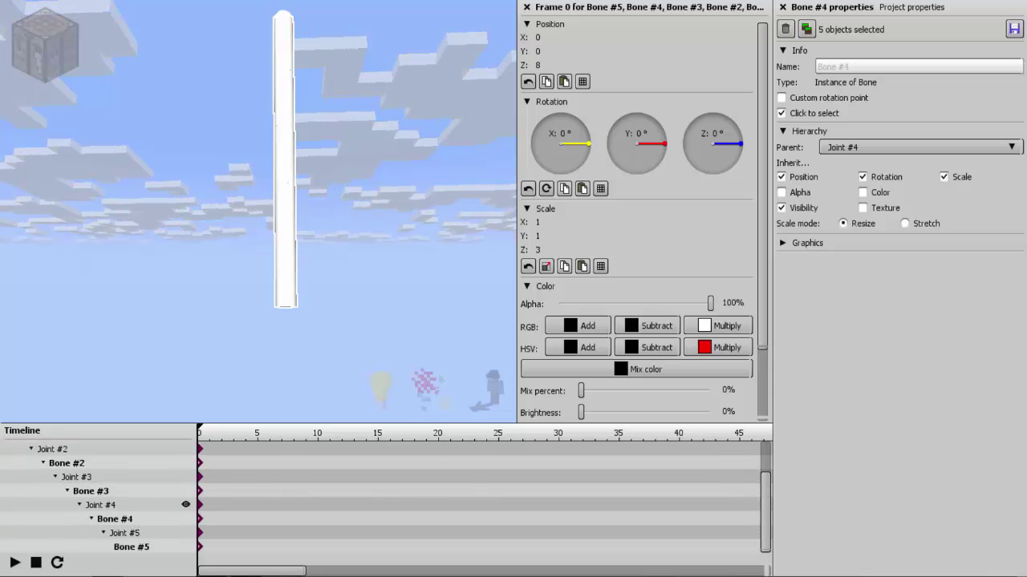
mouse_move(656, 157)
mouse_down()
mouse_move(649, 130)
mouse_move(658, 160)
mouse_move(678, 156)
mouse_move(668, 154)
mouse_move(671, 132)
mouse_move(670, 158)
mouse_move(669, 139)
mouse_move(657, 149)
mouse_up()
right_click(656, 147)
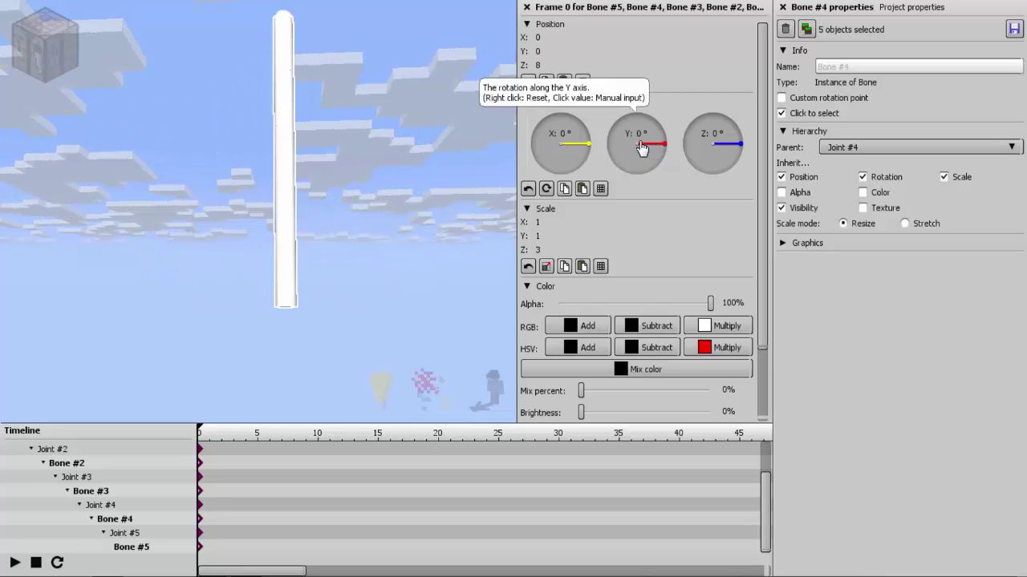
- Check the rotations of the individual bones from Bone #5 up to Bone, and reset Bone's X rotation to 0°
click(230, 514)
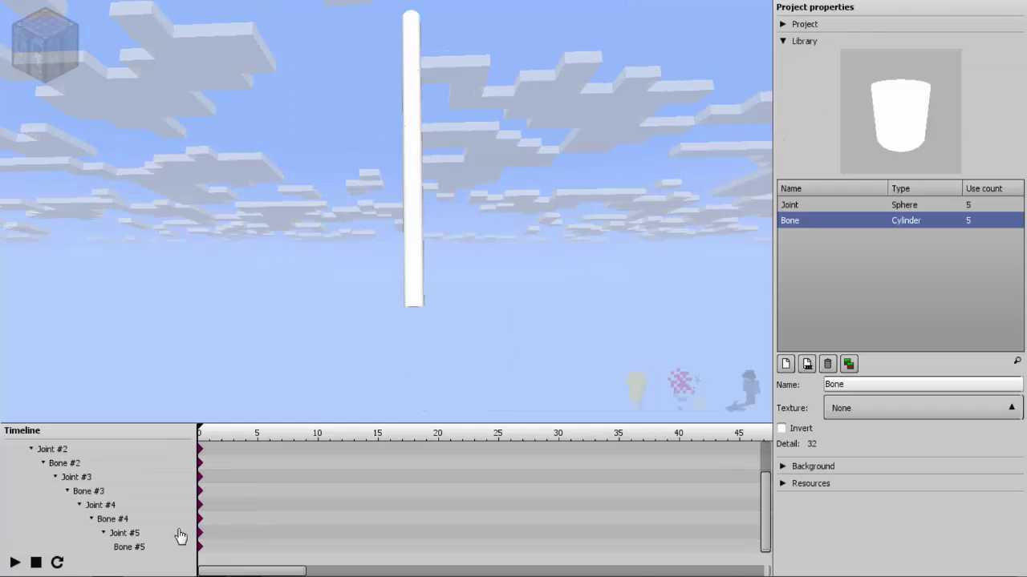
click(130, 549)
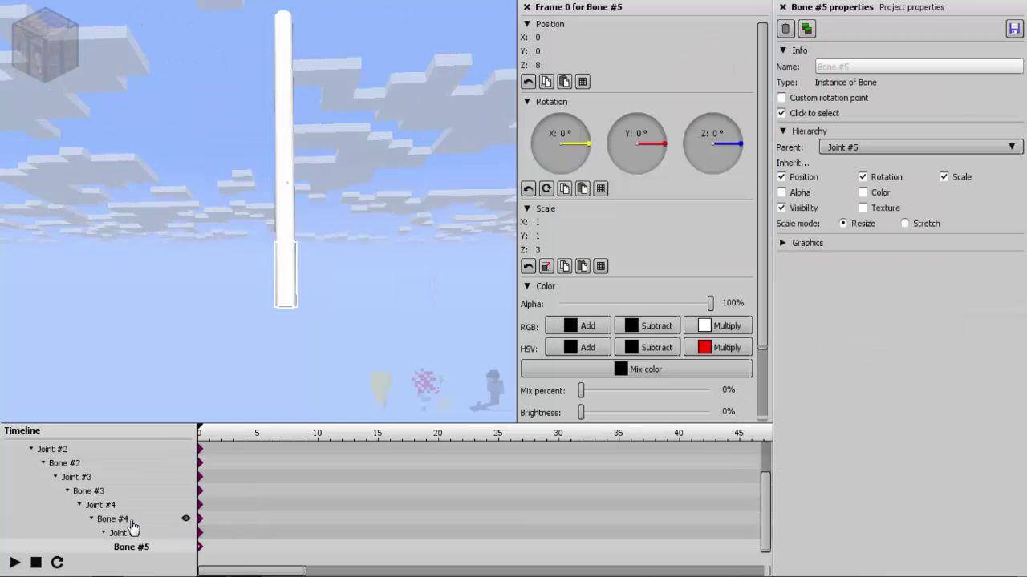
click(131, 520)
click(103, 493)
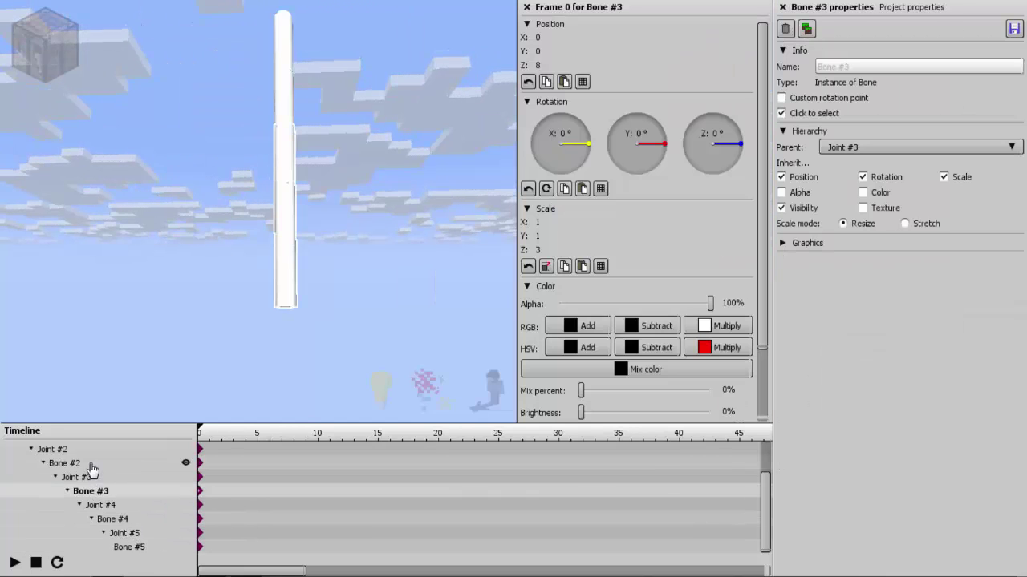
click(87, 464)
scroll(94, 450, up, 3)
drag(92, 454, 90, 482)
click(53, 480)
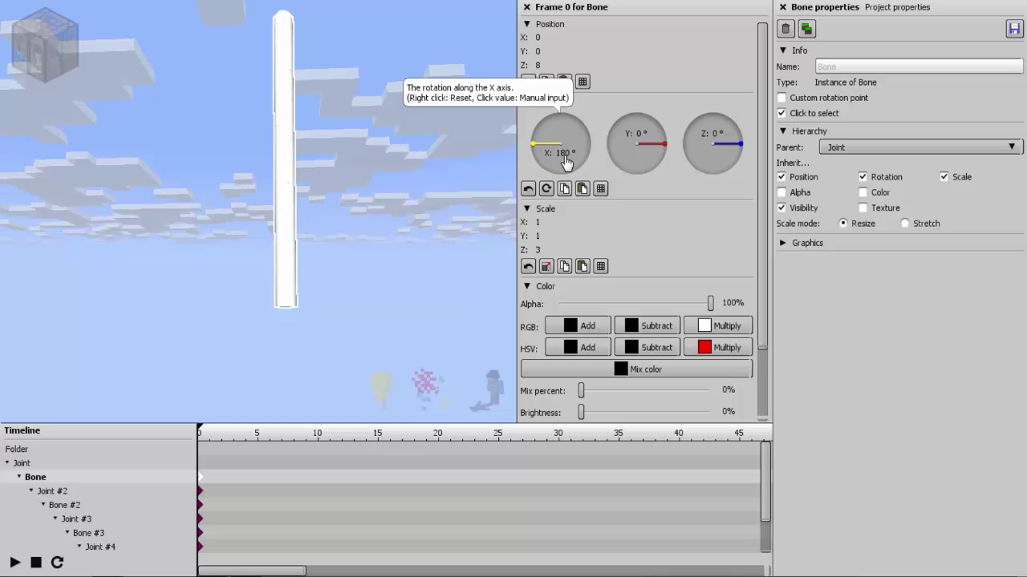
right_click(566, 162)
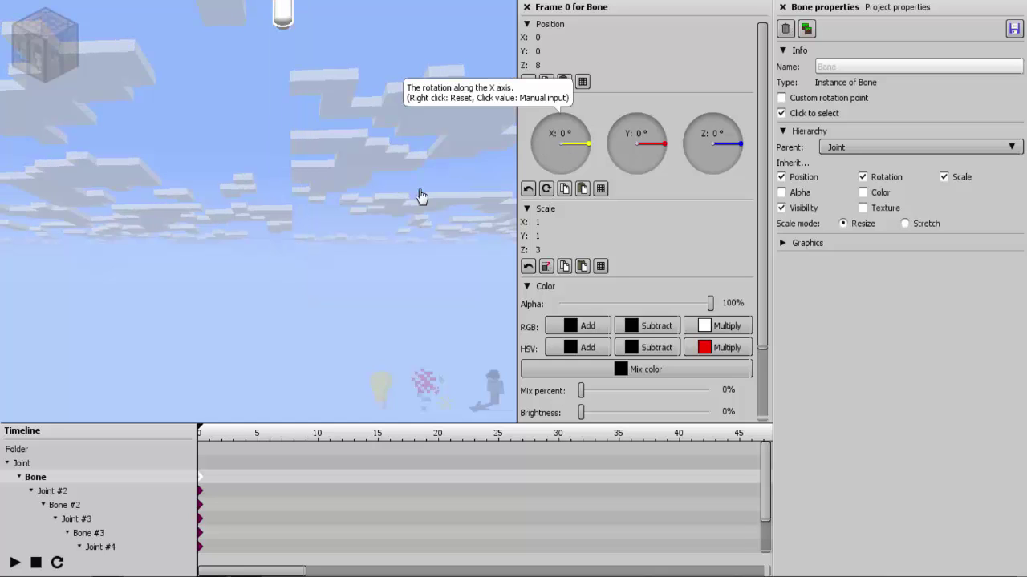
- Set the root Joint's Y rotation to 180° and deselect it
click(50, 466)
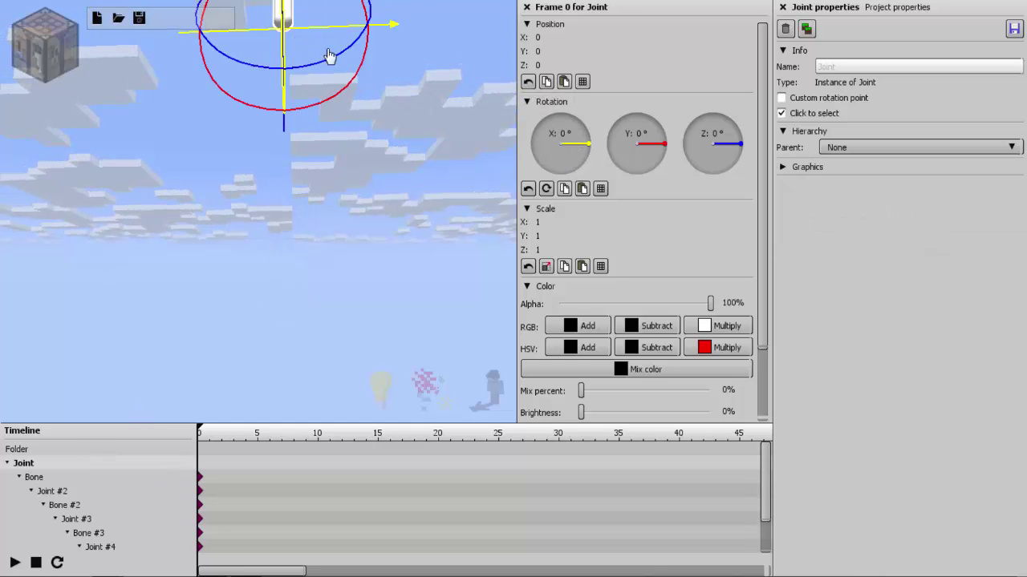
drag(650, 151, 610, 146)
text(180)
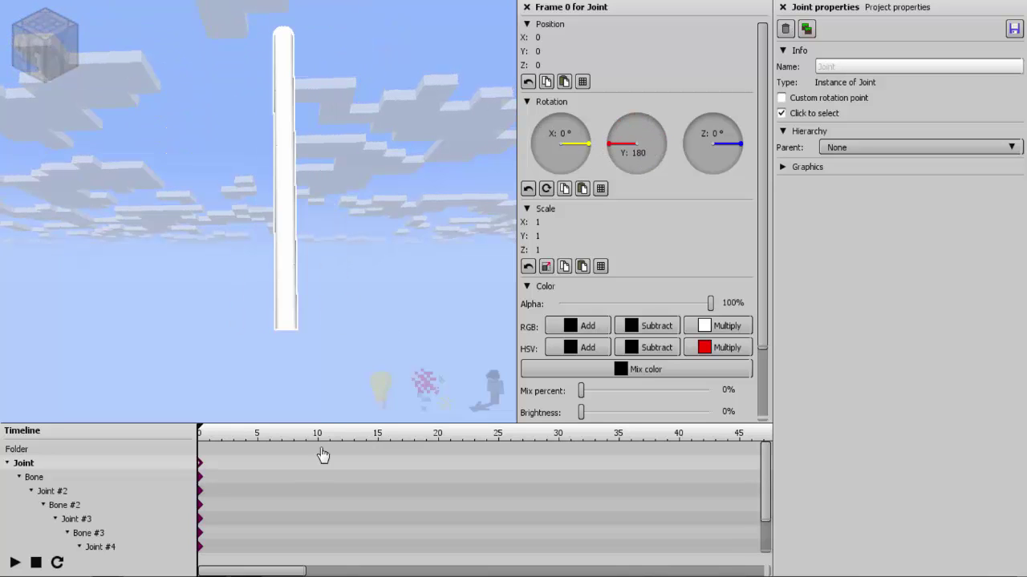
drag(322, 486, 354, 491)
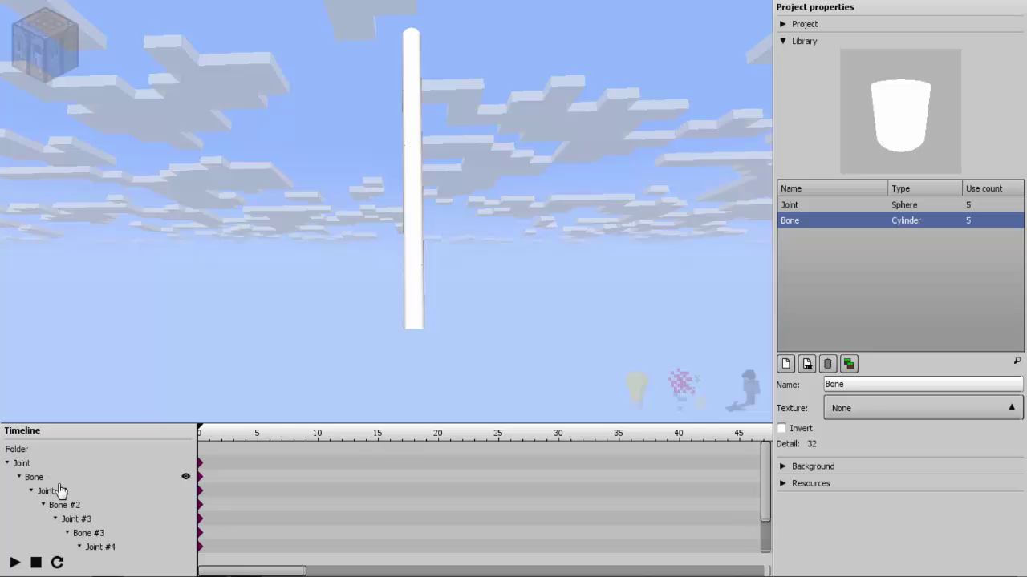
- Reselect Bone through Bone #5, try curving the limb in both directions about Y, reset the Y rotation to 0°, and deselect the bones
click(52, 479)
ctrl+click(77, 506)
ctrl+click(90, 534)
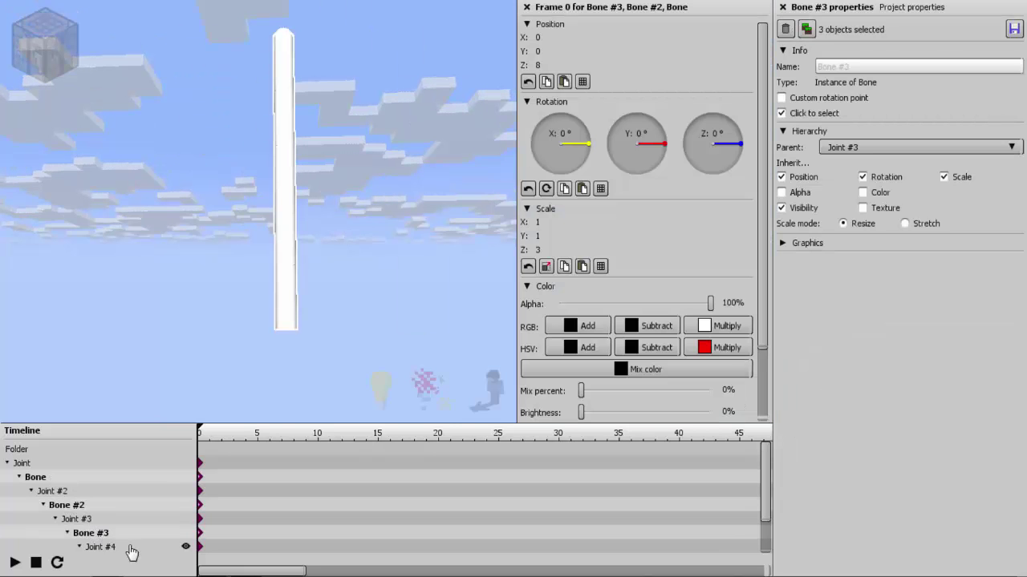
scroll(130, 544, down, 2)
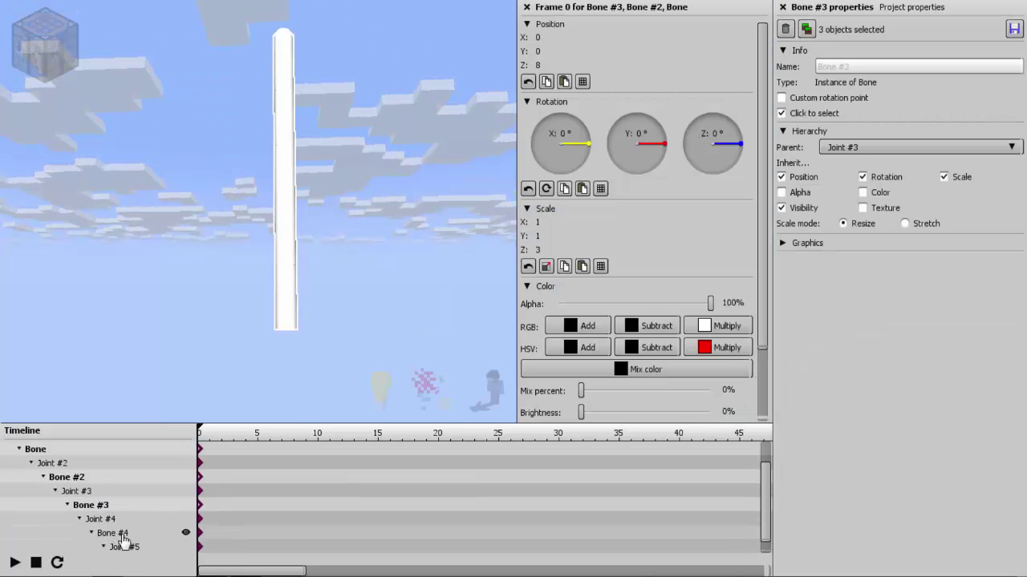
ctrl+click(115, 534)
scroll(766, 510, down, 1)
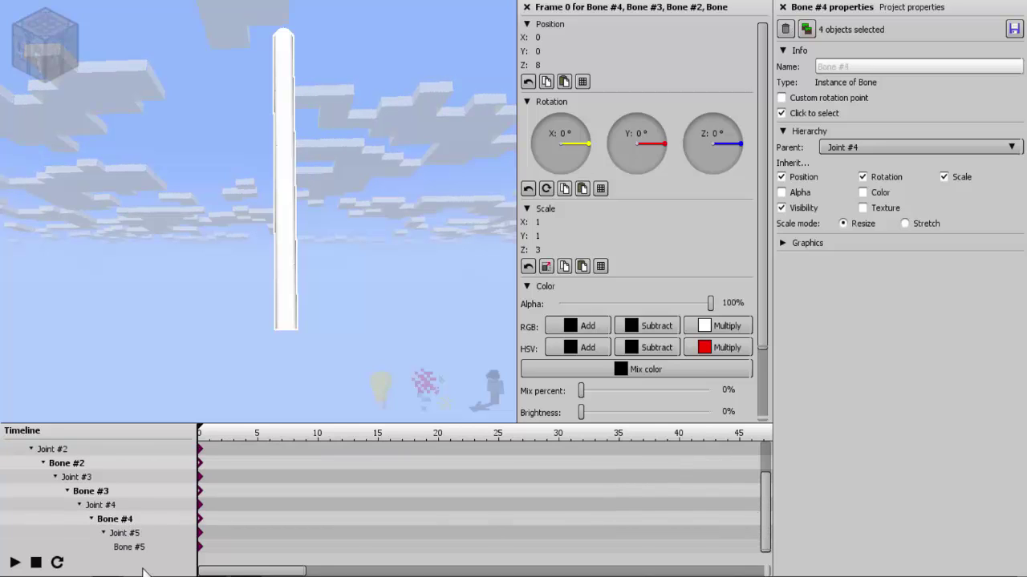
ctrl+click(130, 547)
mouse_move(582, 147)
mouse_down()
mouse_move(577, 168)
mouse_move(579, 135)
mouse_move(583, 146)
mouse_up()
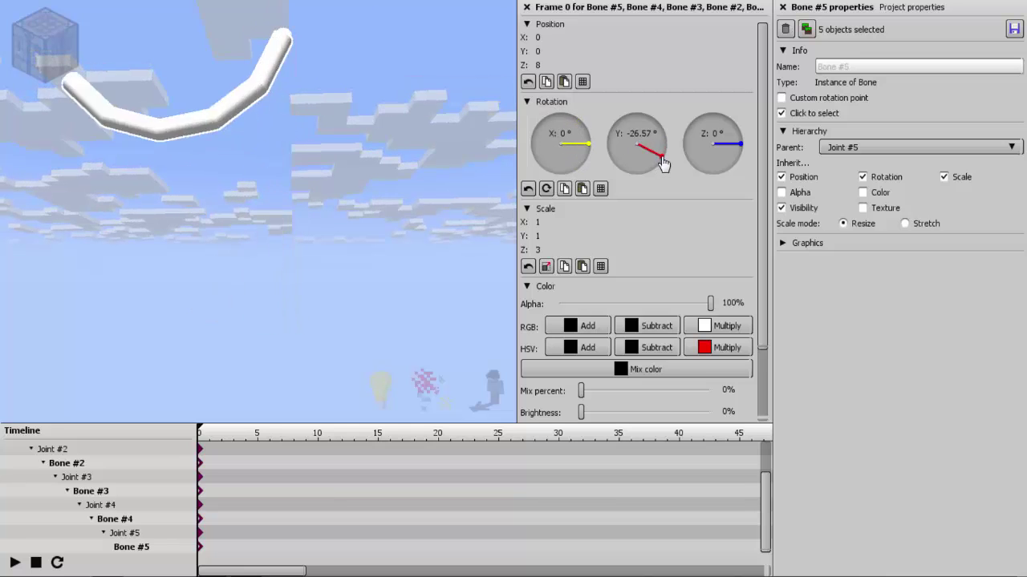
mouse_move(663, 163)
mouse_down()
mouse_move(659, 144)
mouse_move(654, 155)
mouse_move(661, 140)
mouse_move(656, 150)
mouse_up()
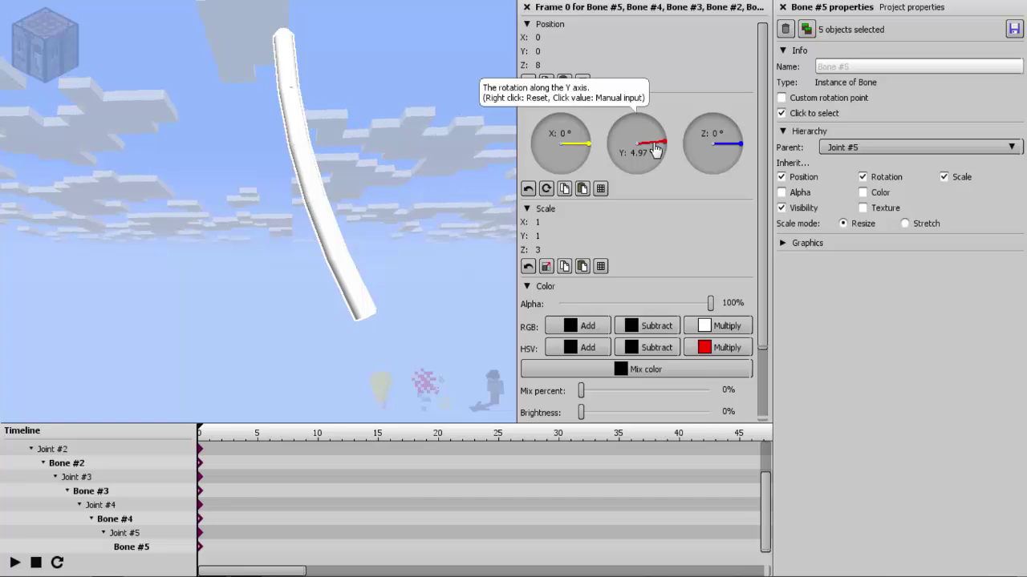
right_click(656, 150)
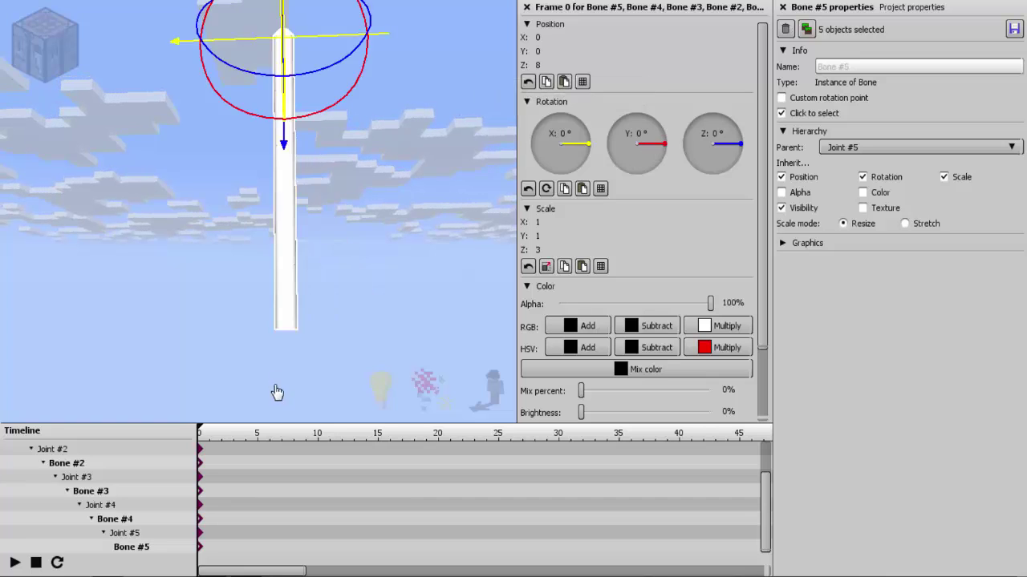
click(280, 480)
- Duplicate Bone #2 together with its child segments, parent the copy to Bone #5, and deselect it
click(80, 467)
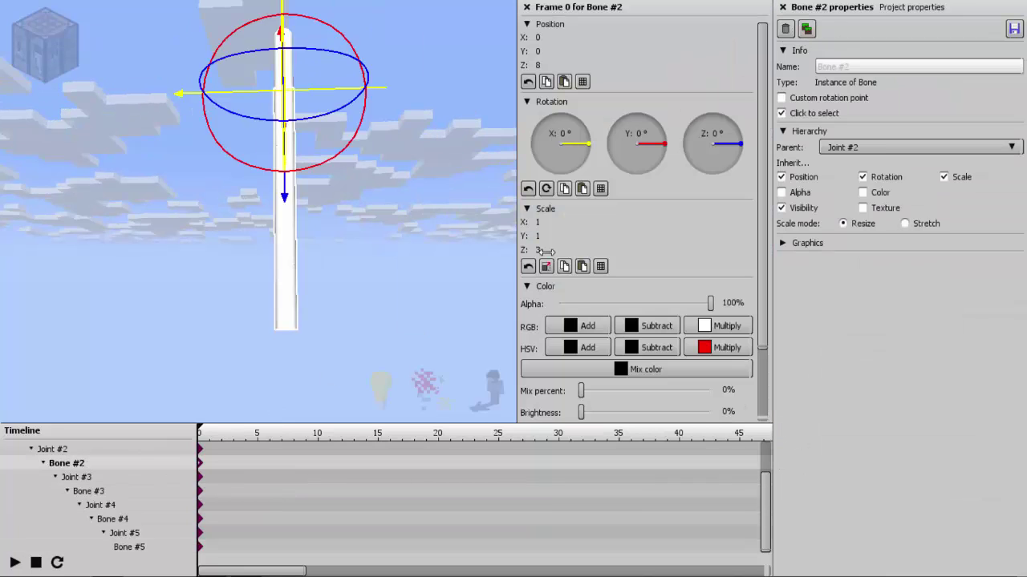
click(806, 30)
click(891, 147)
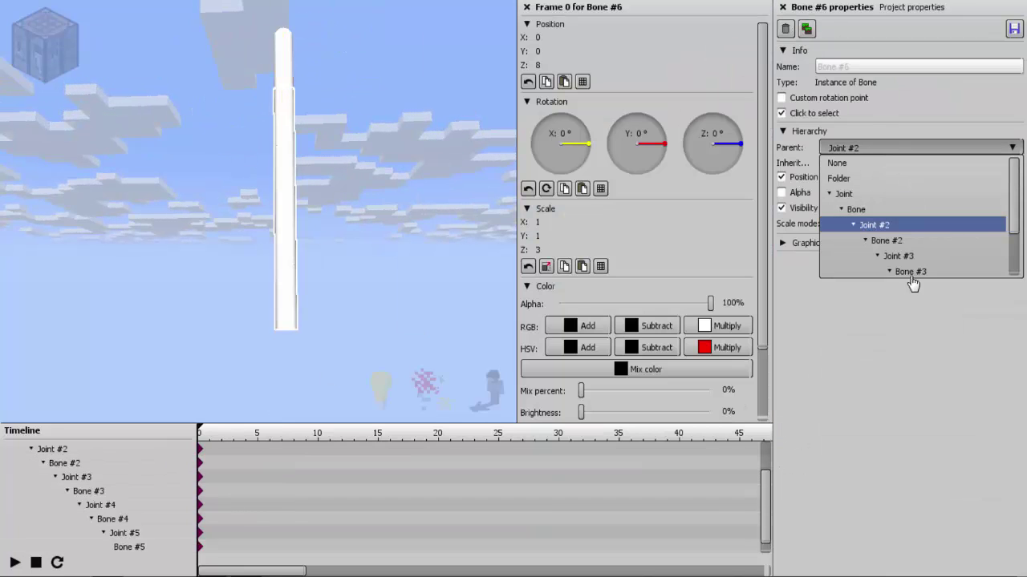
scroll(1017, 273, down, 2)
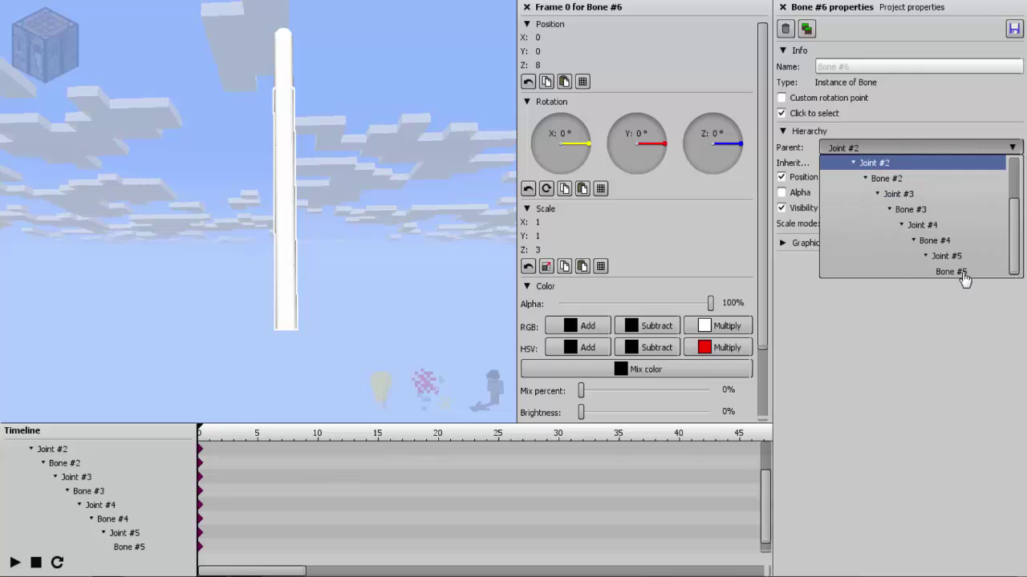
click(975, 271)
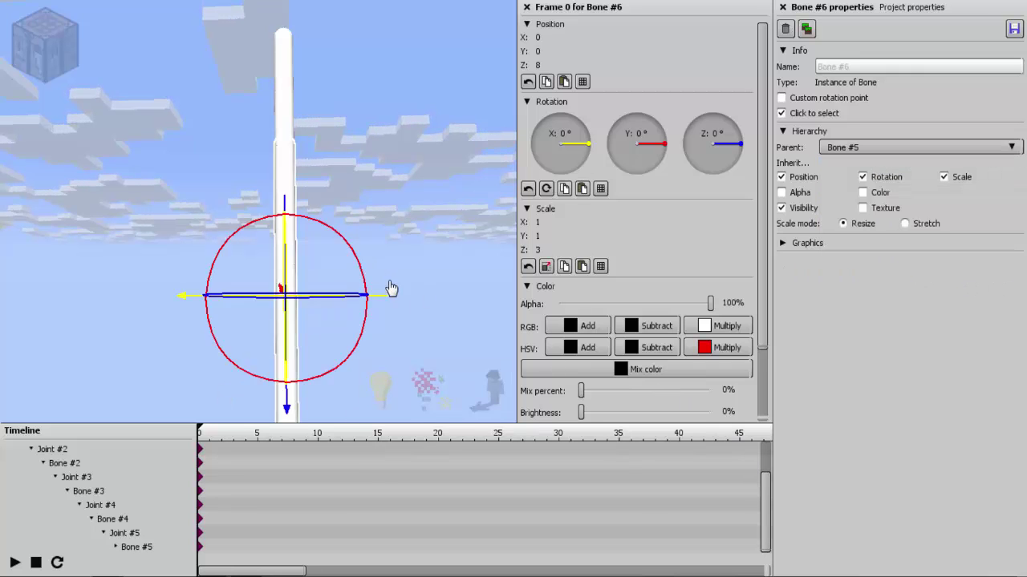
click(342, 334)
- Select the bone at the limb's lower end and widen the timeline's name column to show the deeply nested segments
key(q)
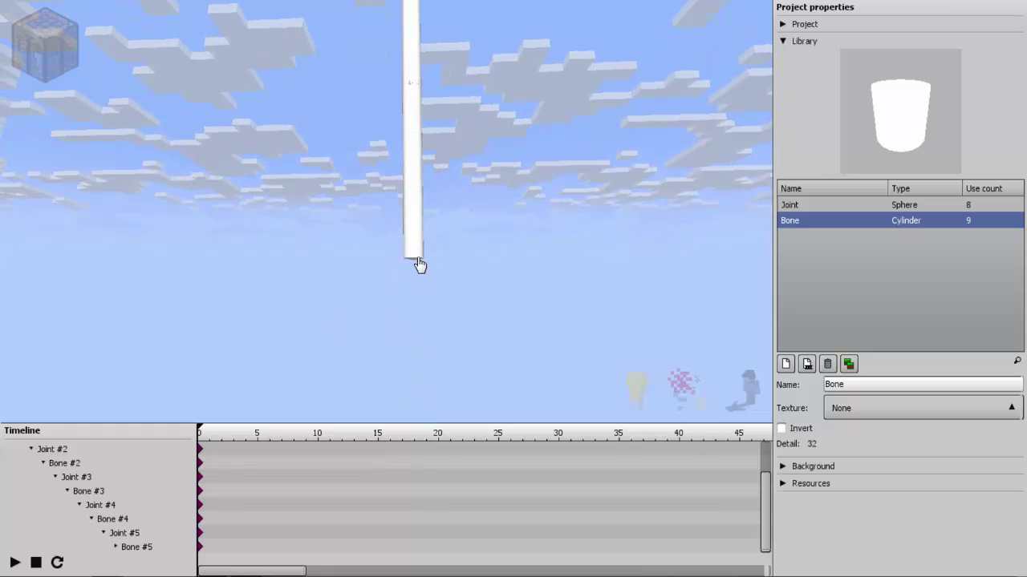
click(420, 265)
click(294, 255)
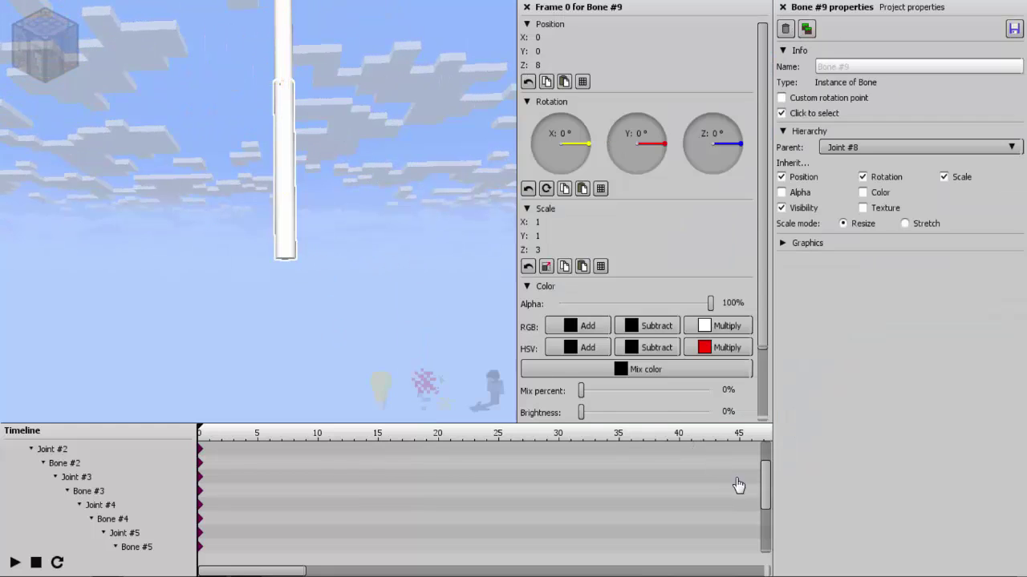
drag(766, 490, 764, 540)
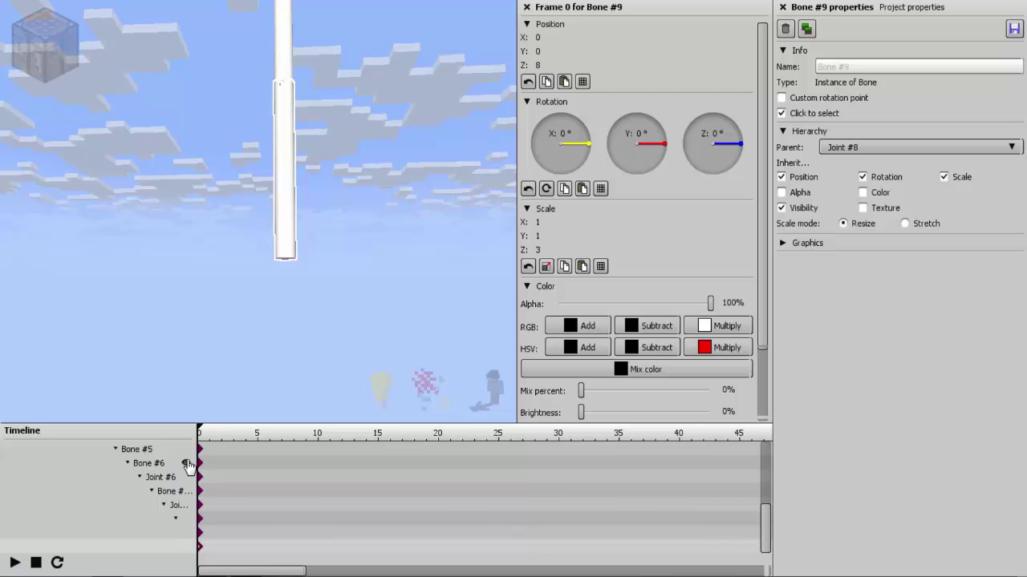
drag(194, 456, 282, 482)
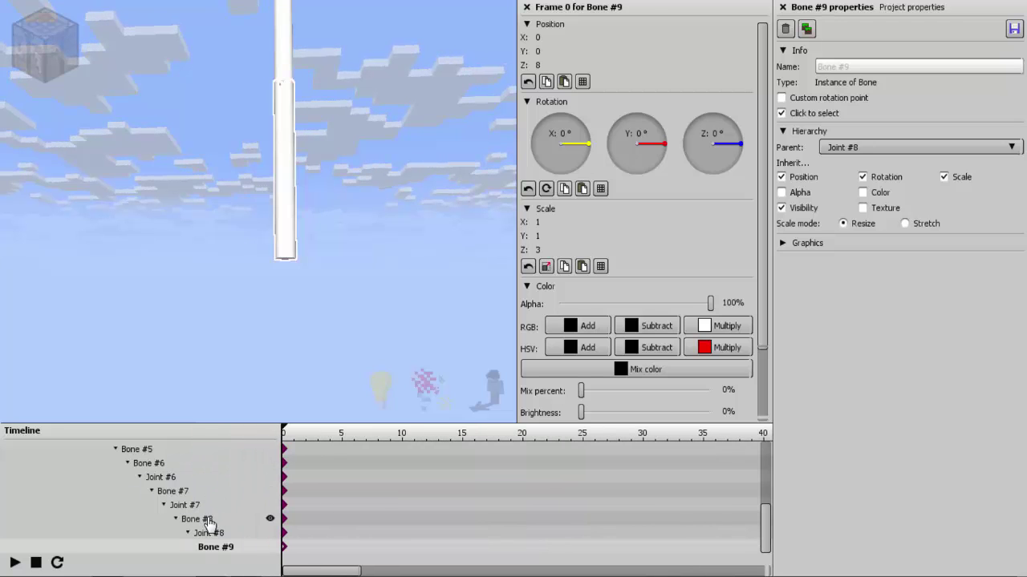
- Select the duplicated segments from Bone #6 through Bone #9 and delete them
ctrl+click(200, 520)
ctrl+click(174, 490)
ctrl+click(167, 462)
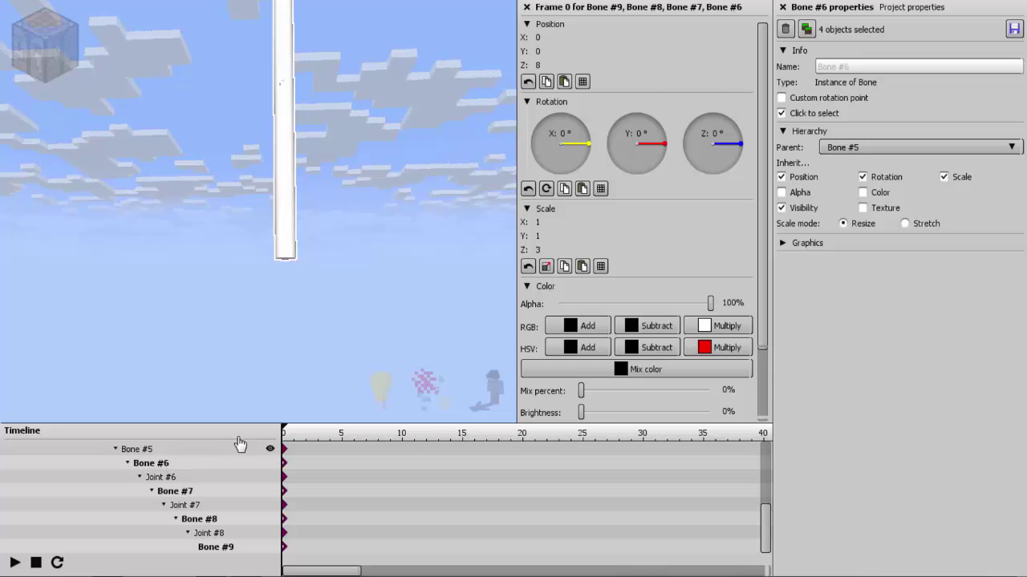
drag(185, 473, 215, 552)
click(785, 29)
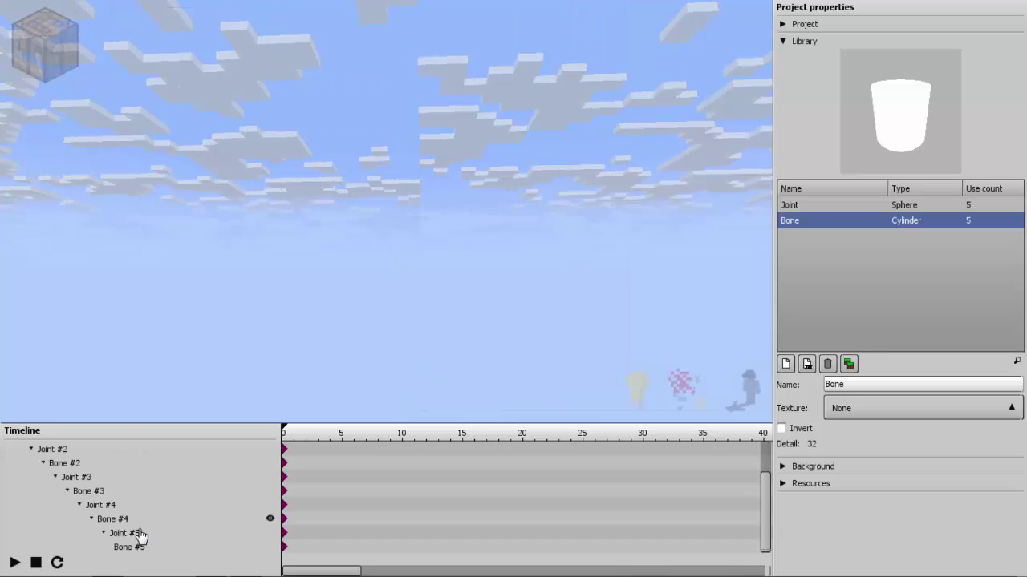
- Duplicate Joint #2 together with its child segments, parent the copy to Bone #5, and deselect it
click(66, 462)
click(92, 450)
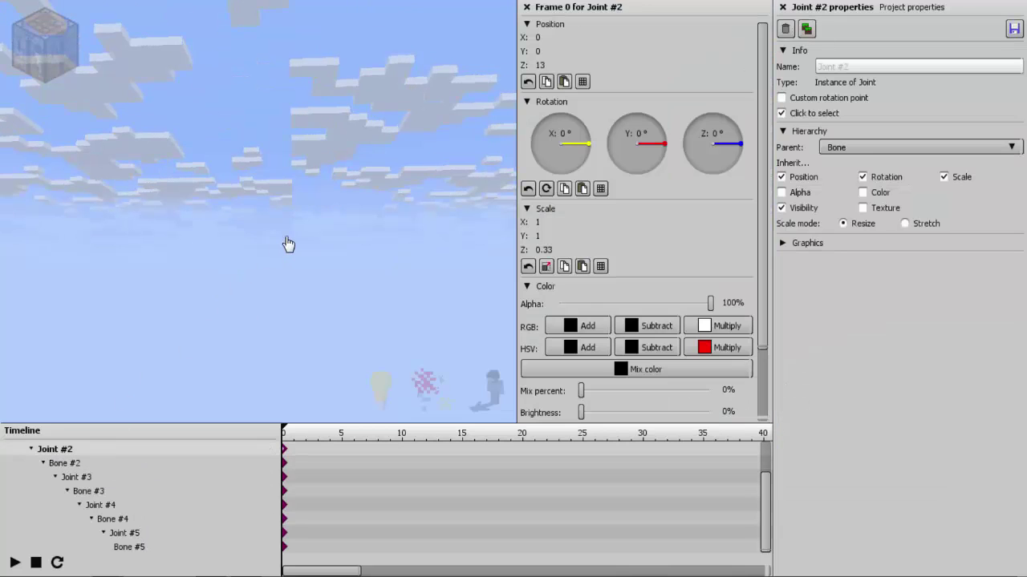
click(807, 30)
click(862, 147)
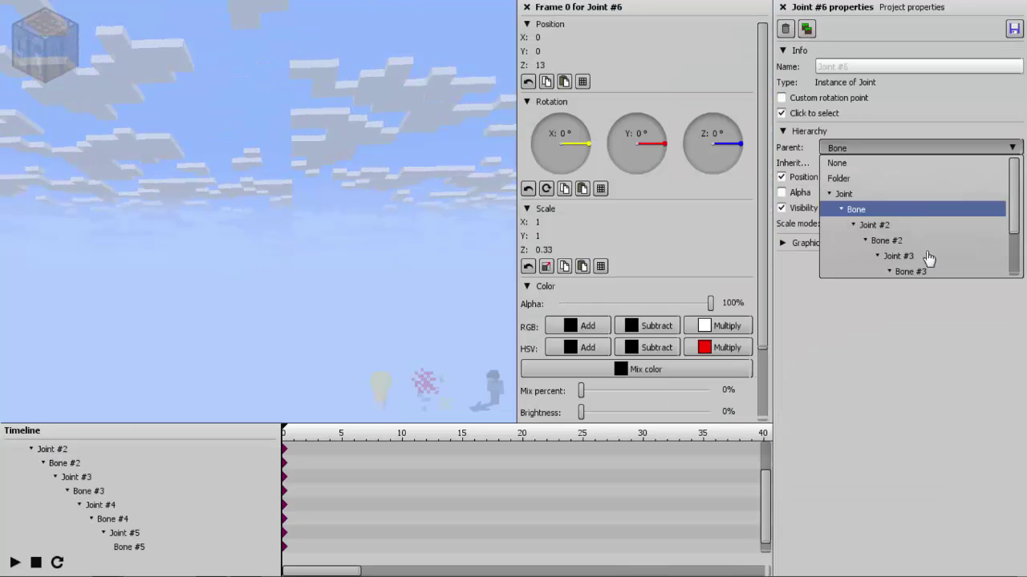
scroll(936, 272, down, 2)
click(956, 273)
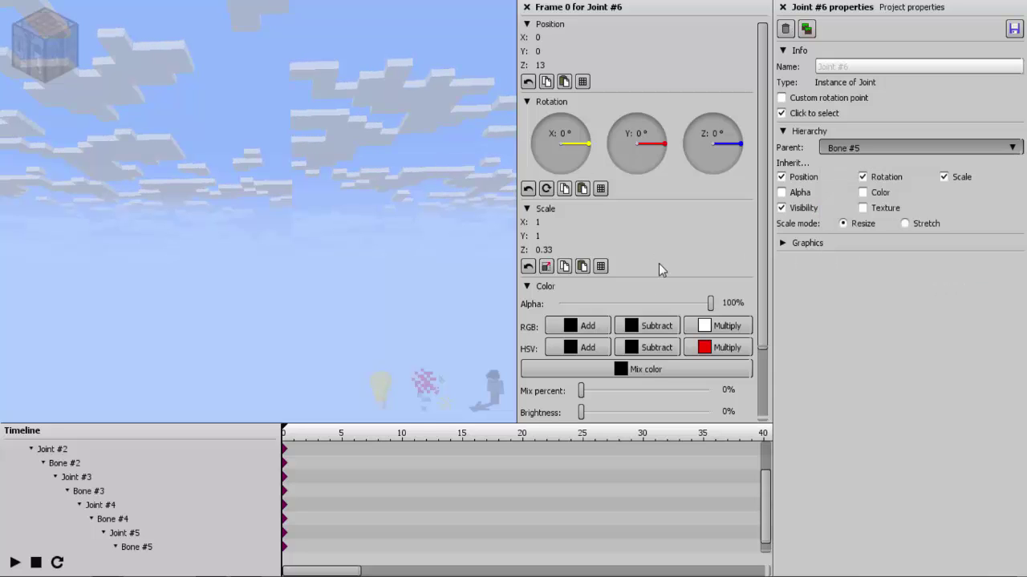
drag(768, 496, 767, 523)
right_drag(273, 248, 277, 216)
- Select all nine bones from Bone #9 up to Bone together, leaving the joints out
click(273, 246)
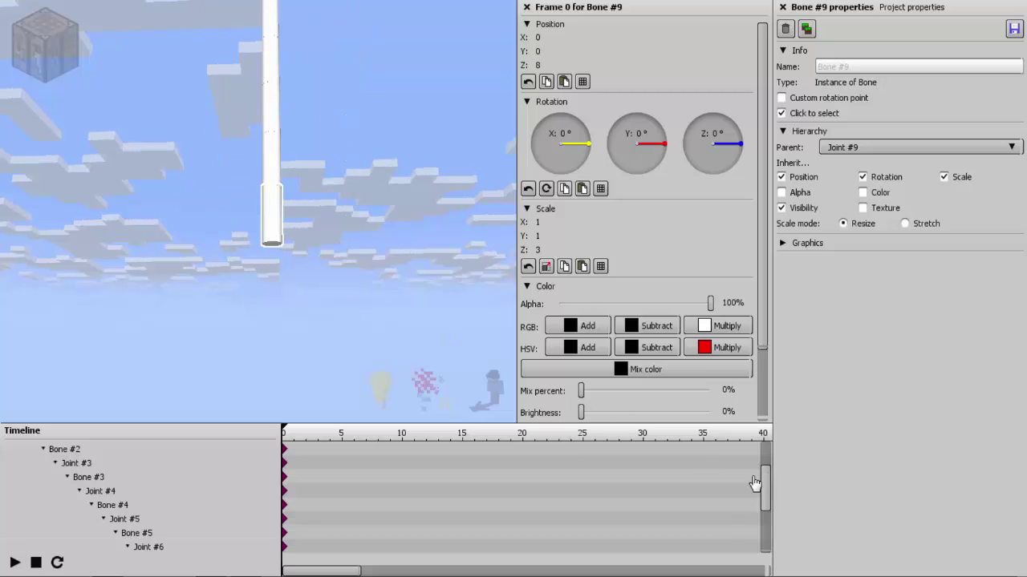
drag(763, 490, 764, 552)
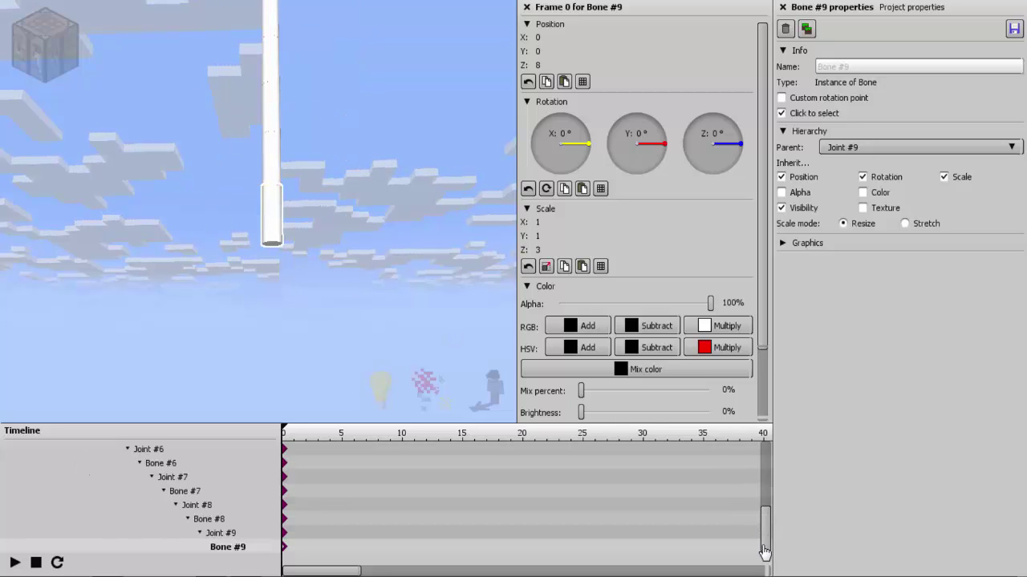
ctrl+click(216, 520)
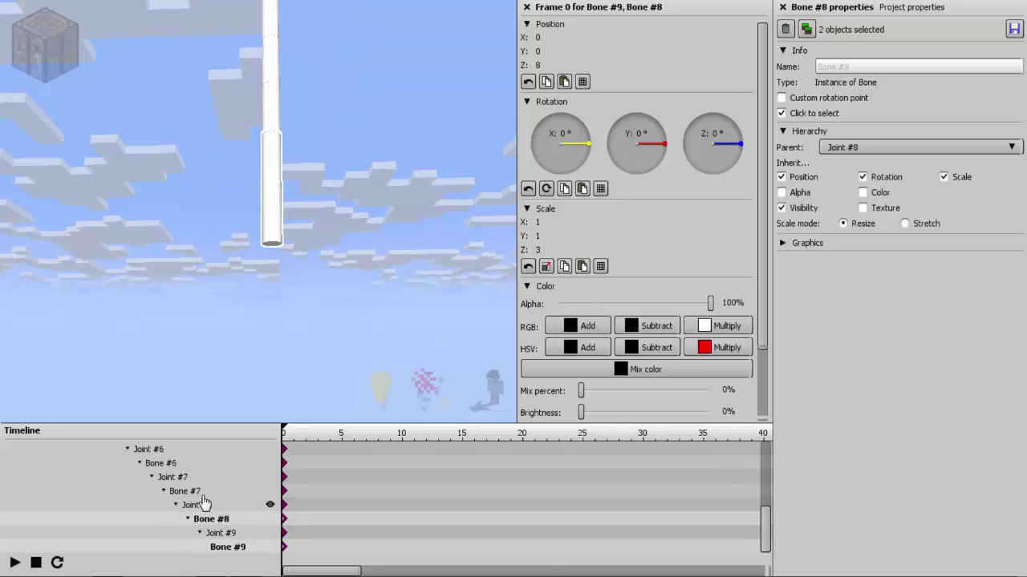
ctrl+click(196, 492)
ctrl+click(193, 466)
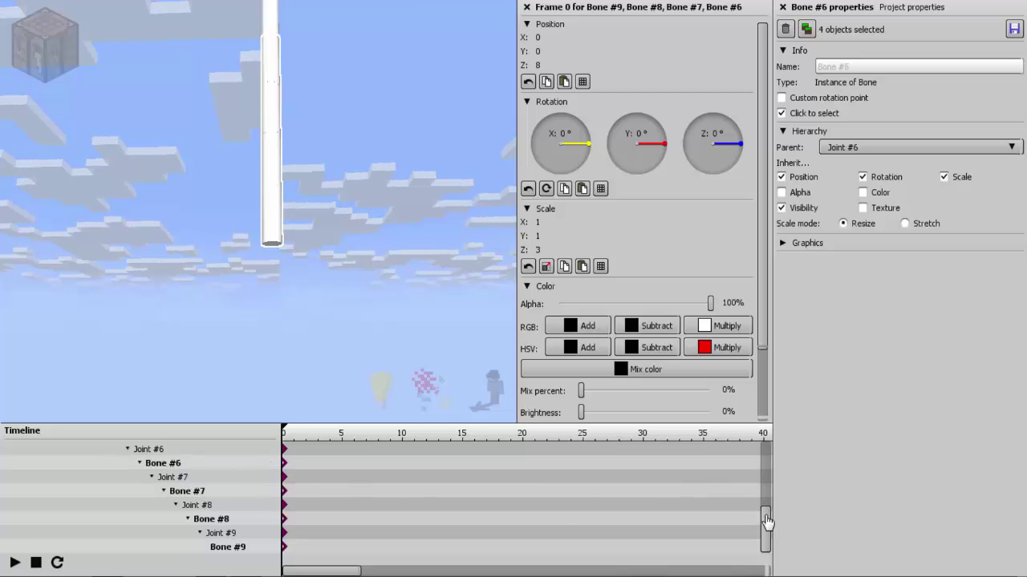
scroll(199, 441, up, 3)
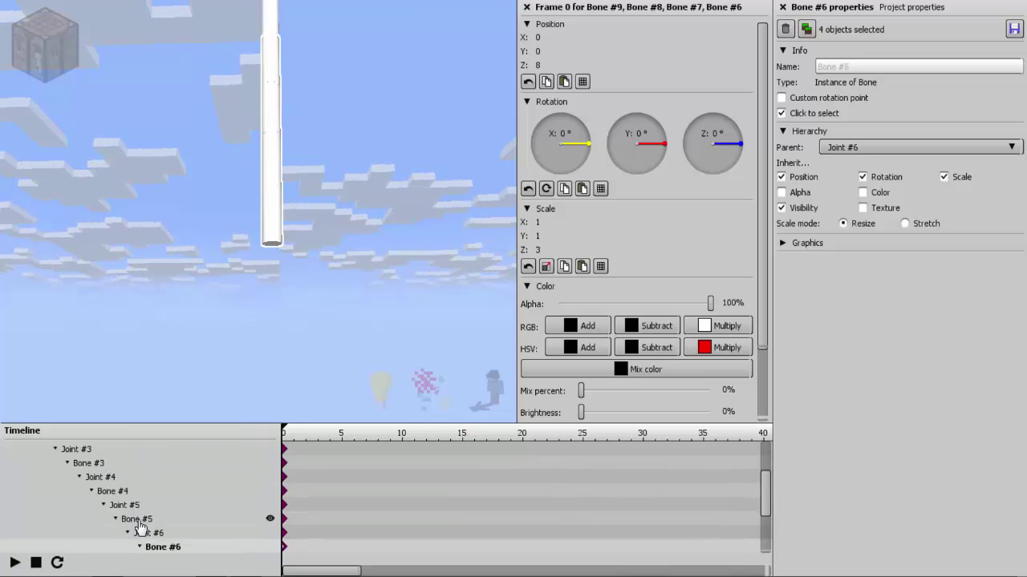
ctrl+click(138, 521)
ctrl+click(135, 492)
ctrl+click(108, 464)
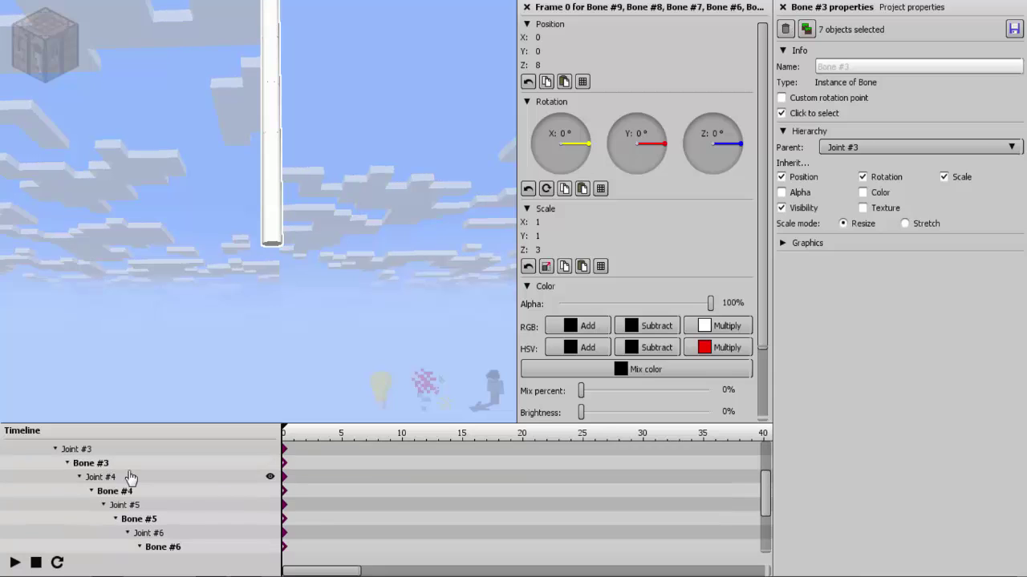
scroll(131, 477, up, 4)
ctrl+click(84, 491)
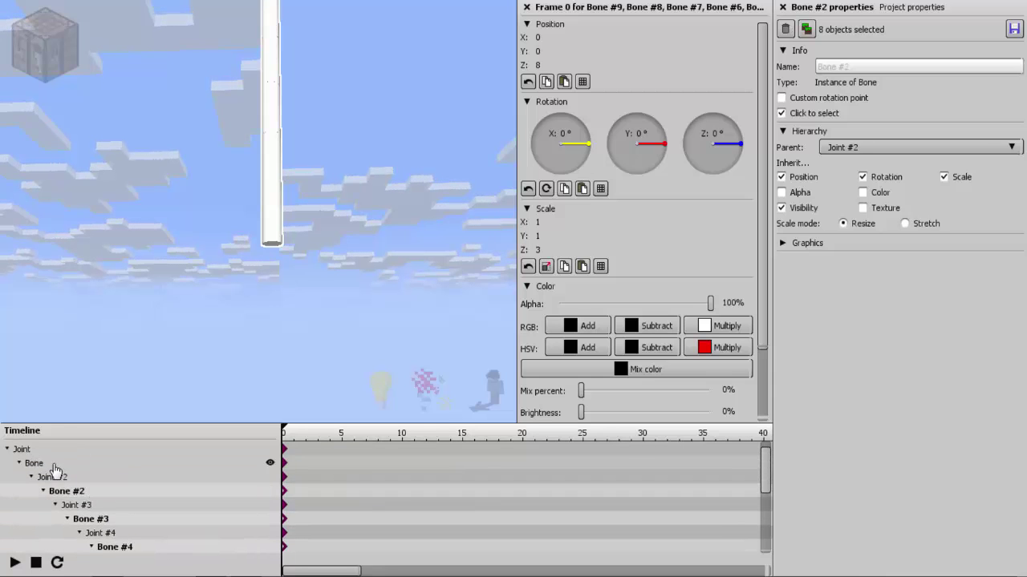
ctrl+click(35, 464)
- Try curving the whole limb in both directions about Y, ending with the bones' Y rotation at -5.71°
key(f)
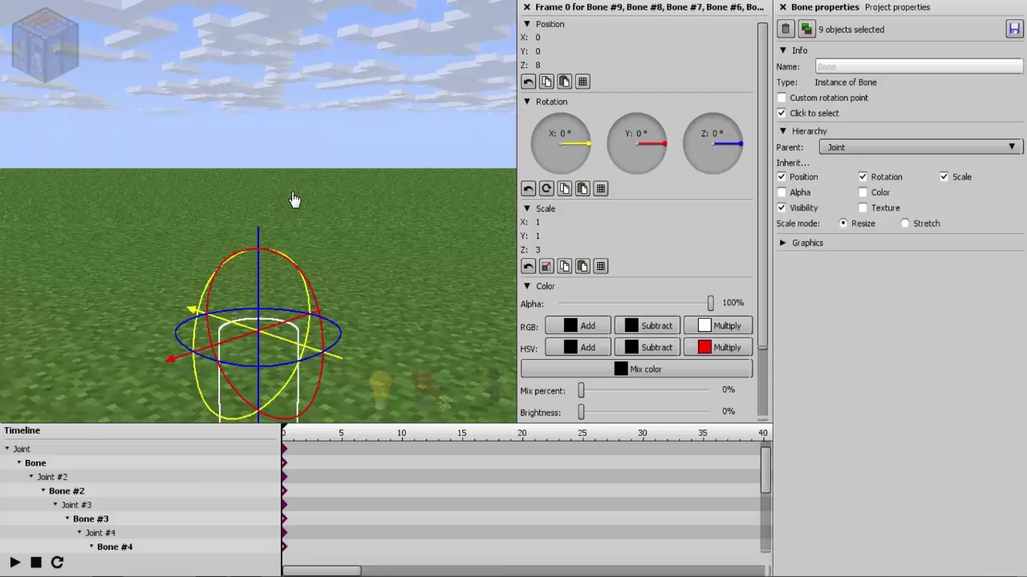
drag(274, 190, 387, 154)
key(q)
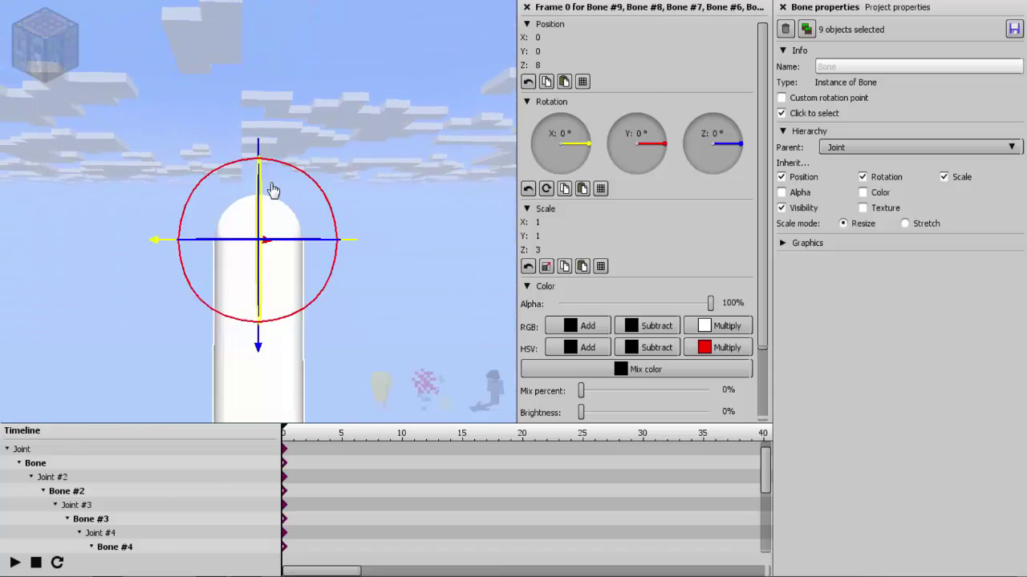
scroll(273, 191, down, 4)
key(q)
scroll(273, 190, down, 4)
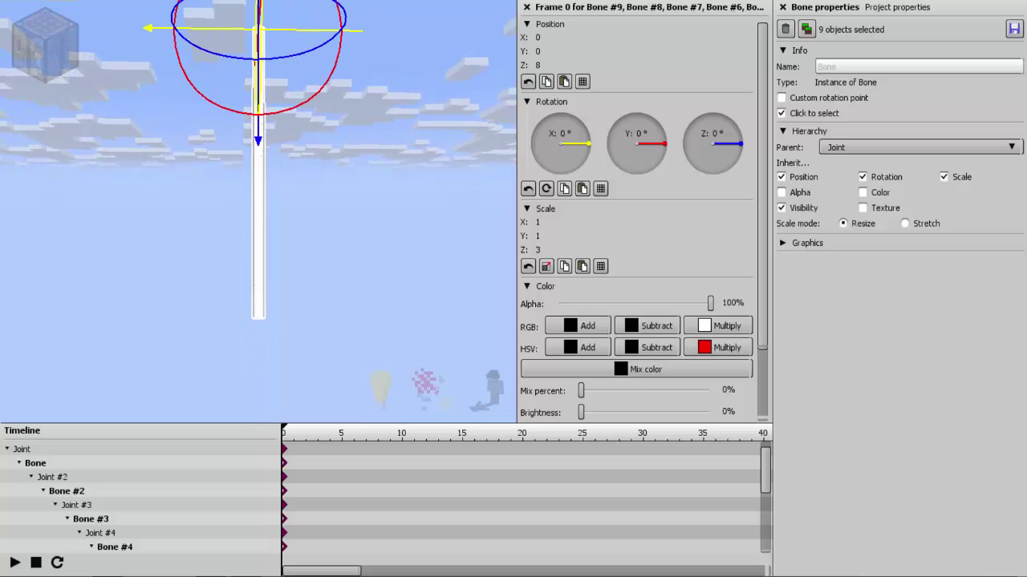
key(e)
drag(631, 148, 584, 143)
right_click(585, 143)
drag(659, 146, 670, 154)
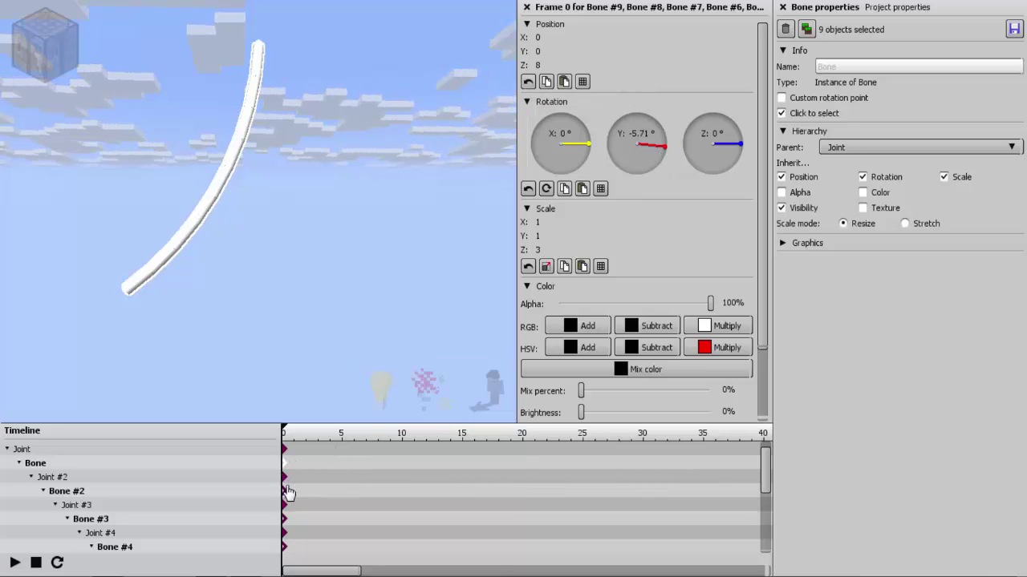
scroll(765, 481, down, 5)
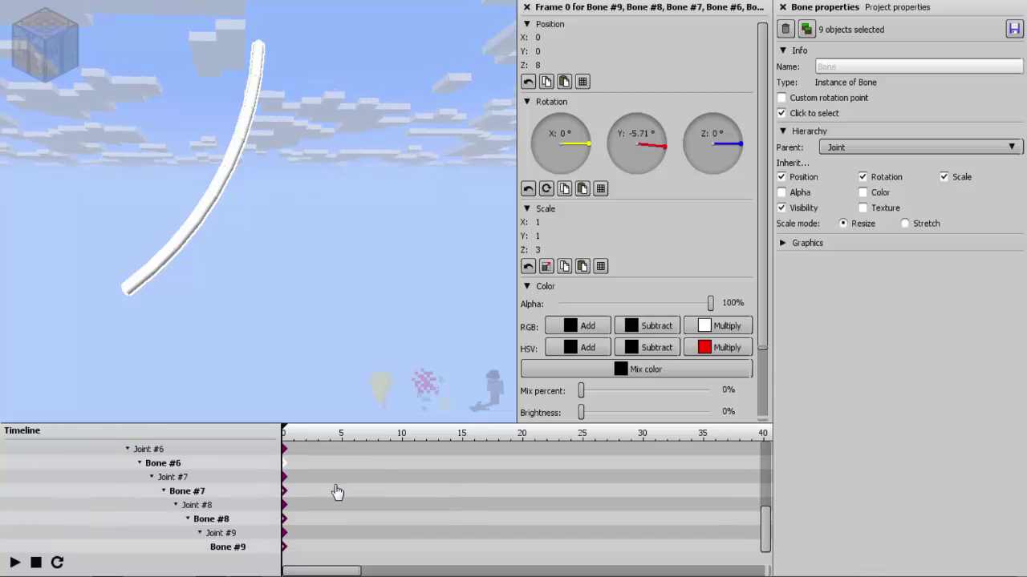
click(642, 439)
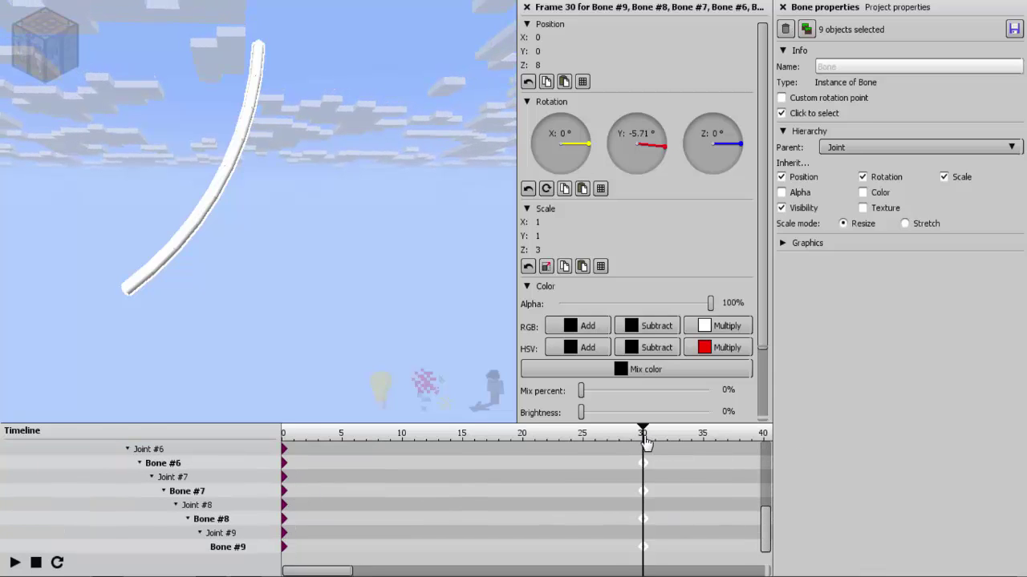
drag(645, 443, 321, 476)
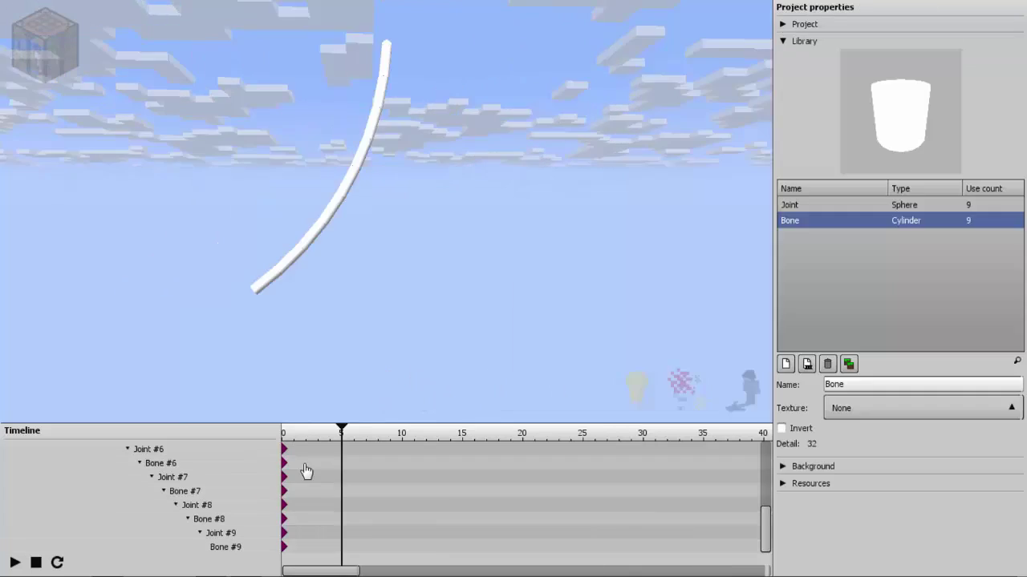
- Select the frame 0 keyframes of all nine bones without the joints and set their Y rotation to -20°
click(285, 464)
drag(298, 551, 253, 477)
scroll(229, 486, down, 3)
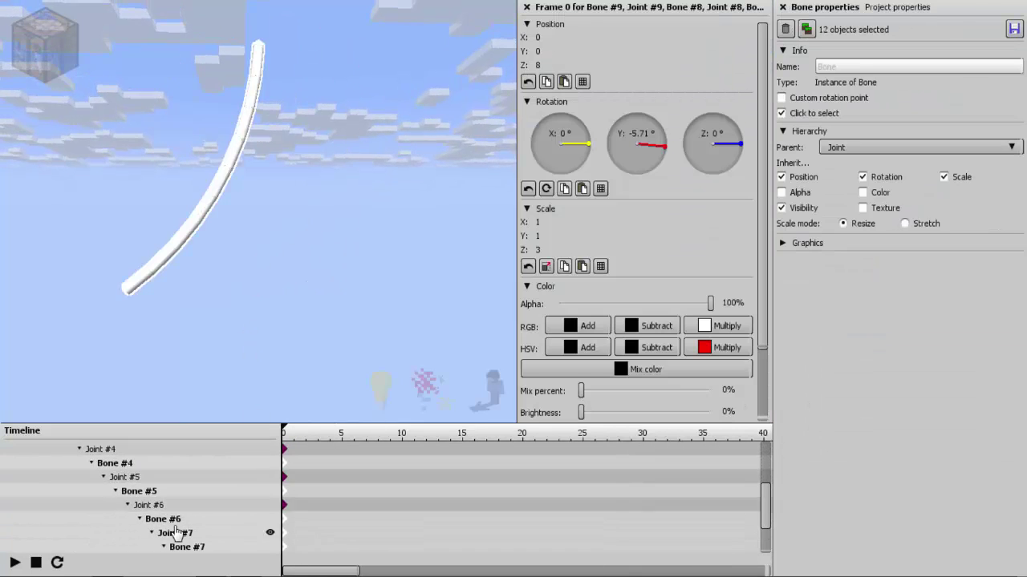
shift+click(178, 534)
scroll(186, 526, down, 2)
shift+click(200, 506)
shift+click(227, 534)
right_click(665, 146)
drag(665, 146, 664, 154)
click(639, 136)
text(-20)
- Set the bones' Y rotation to 20° at frame 30 and add another keyframe for them at frame 60
click(644, 439)
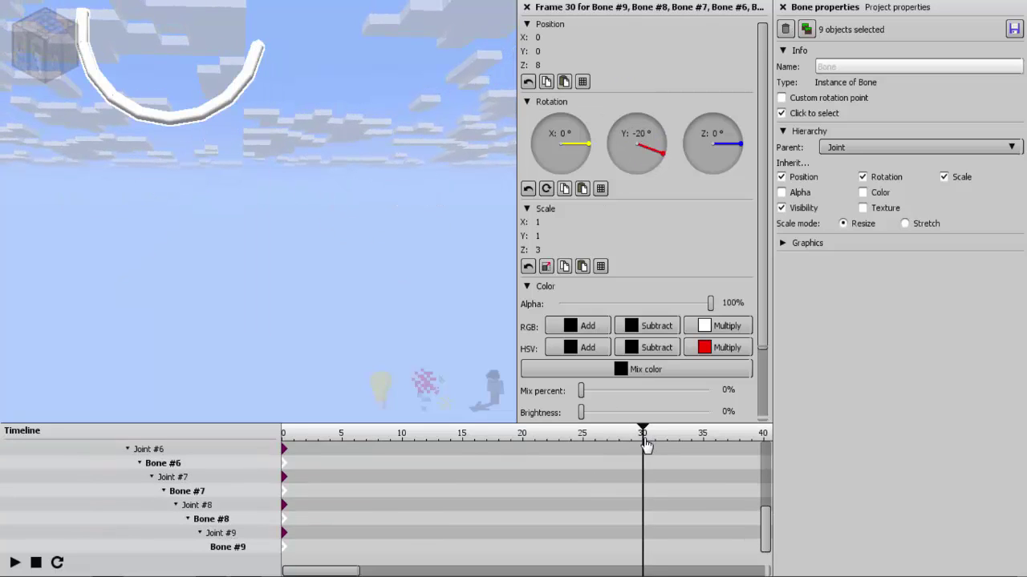
text(20)
key(Return)
drag(348, 571, 398, 570)
ctrl+scroll(536, 476, down, 3)
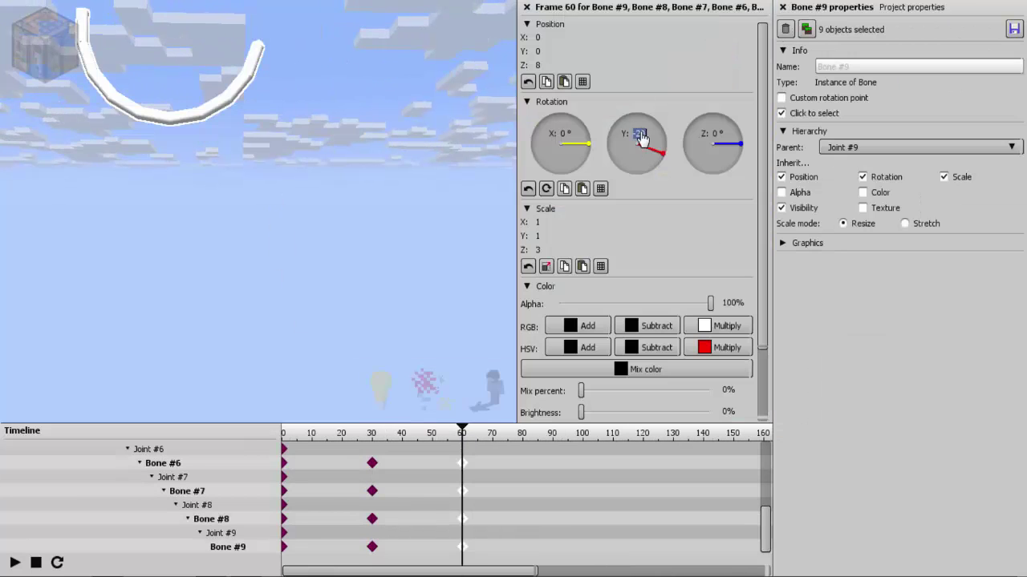
- Keyframe the bones' Y rotation at 15° on frame 90, -10° on frame 120 and 10° on frame 150
click(553, 439)
click(640, 136)
text(15)
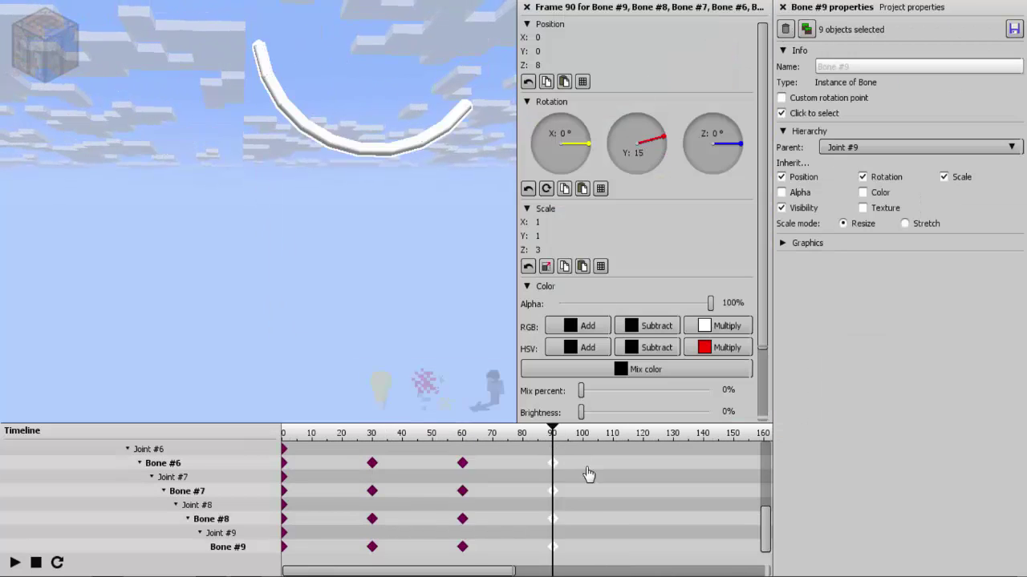
click(641, 438)
key(ctrl+v)
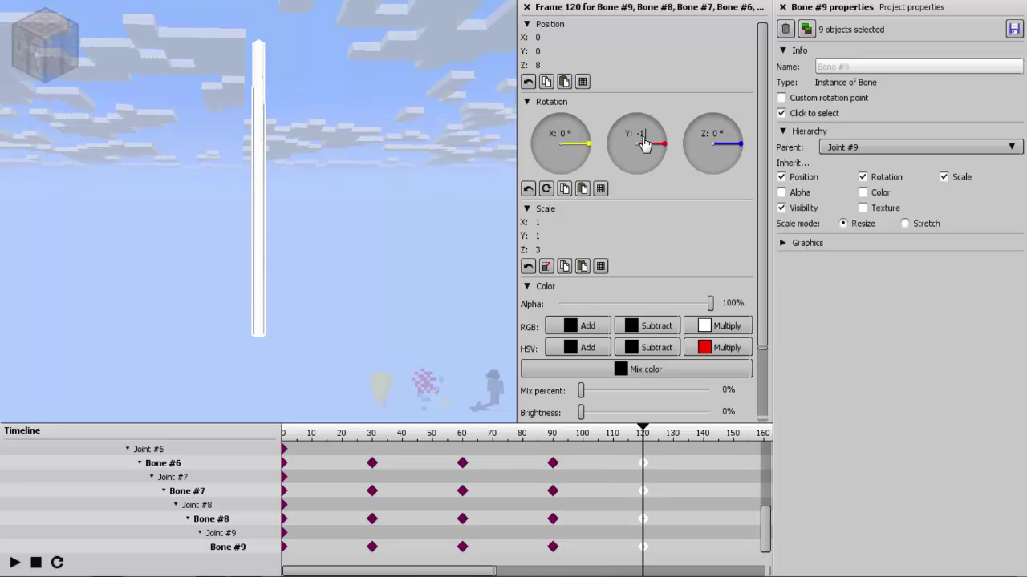
click(641, 137)
text(-10)
click(642, 136)
text(10)
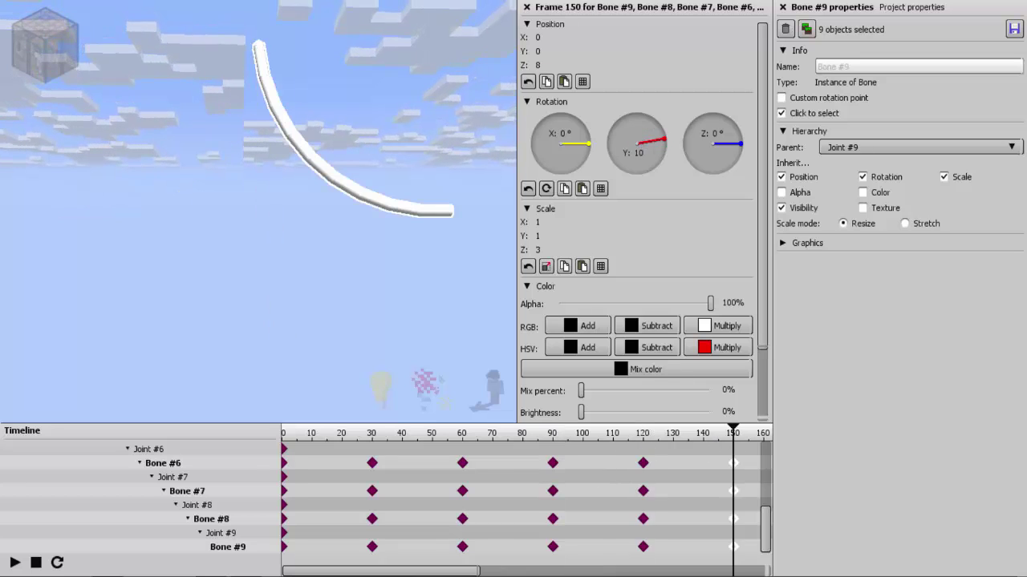
- Keyframe the bones' Y rotation at -5° on frame 180, 5° on frame 210 and 0° on frame 240
click(587, 571)
text(-5)
key(Return)
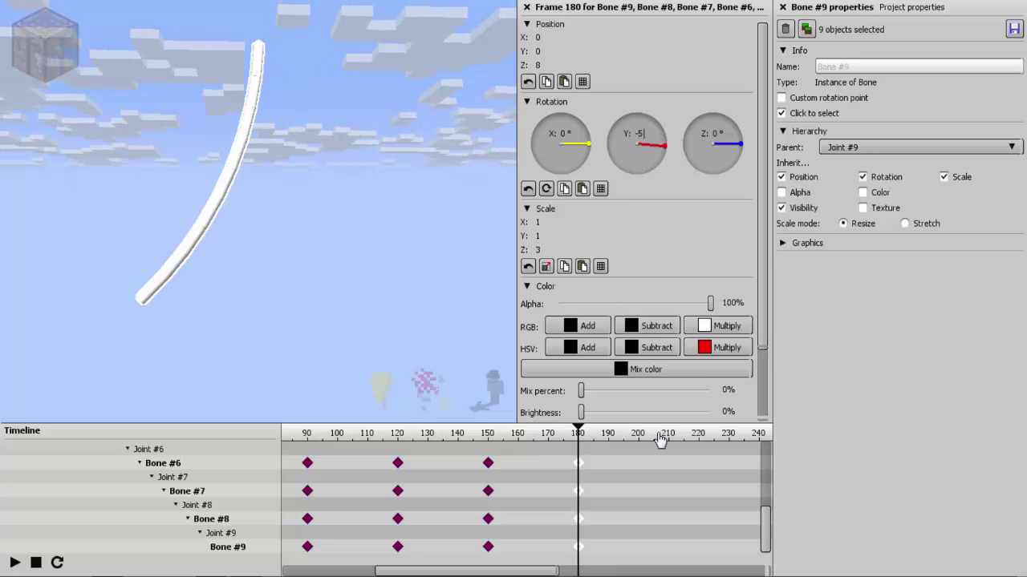
click(671, 443)
scroll(562, 442, right, 3)
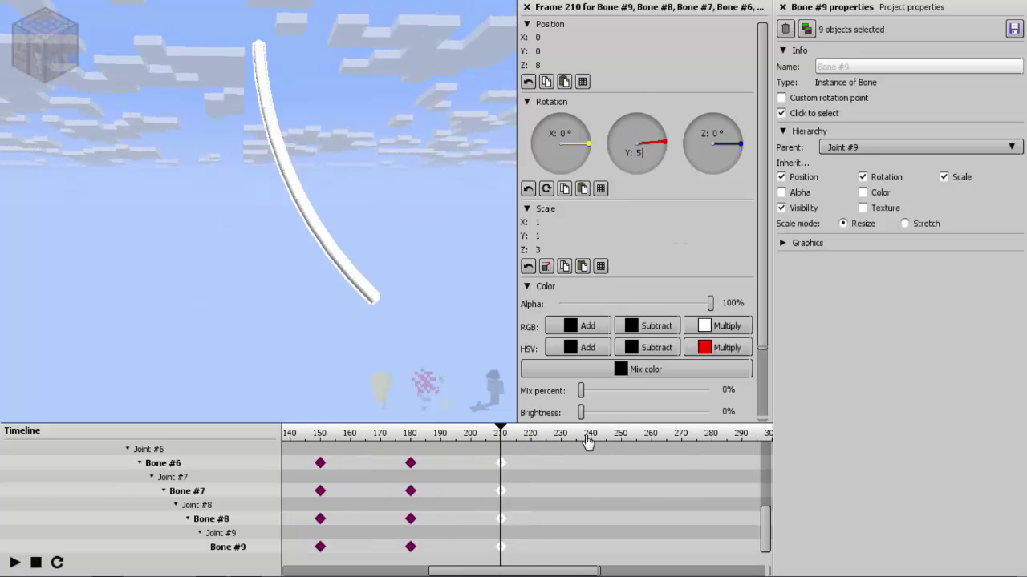
click(638, 156)
text(0)
key(Return)
- Select the bones' keyframes, change their transition, deselect them, and return the time marker to frame 0
drag(632, 468, 222, 565)
scroll(655, 379, down, 3)
click(655, 385)
scroll(601, 318, down, 2)
scroll(601, 318, up, 1)
click(594, 281)
click(396, 492)
drag(288, 440, 270, 451)
drag(768, 526, 768, 456)
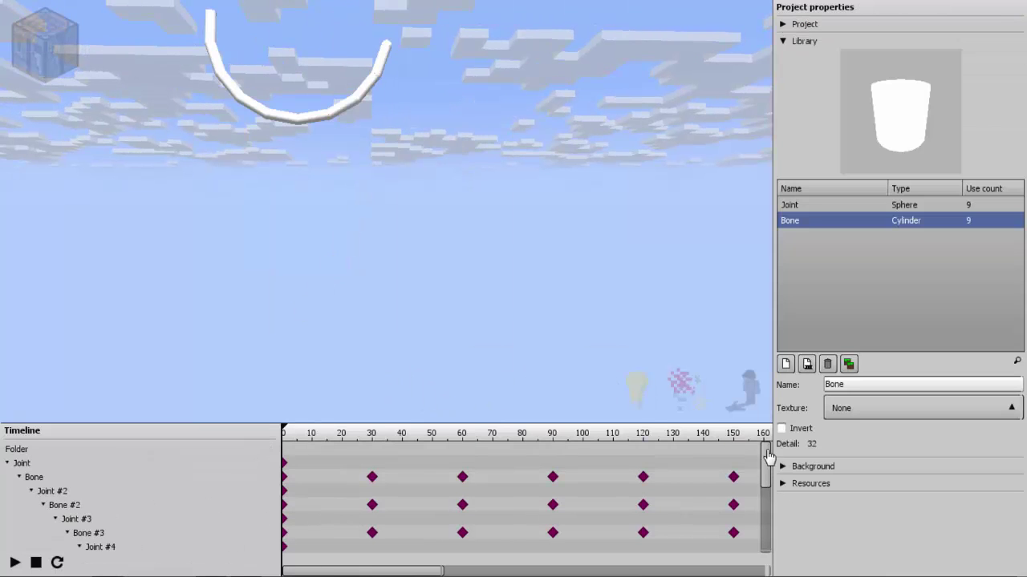
- Enlarge the timeline, select all keyframes, set their transition to Ease in and out (quadratic), and shrink the timeline again
drag(392, 425, 417, 143)
scroll(594, 251, down, 2)
drag(485, 187, 189, 420)
drag(763, 88, 753, 157)
click(678, 120)
click(634, 145)
click(561, 267)
drag(514, 143, 481, 368)
drag(480, 283, 481, 277)
- Check the root Joint's keyframe settings, collapse its hierarchy in the timeline, and deselect it
click(41, 422)
click(26, 410)
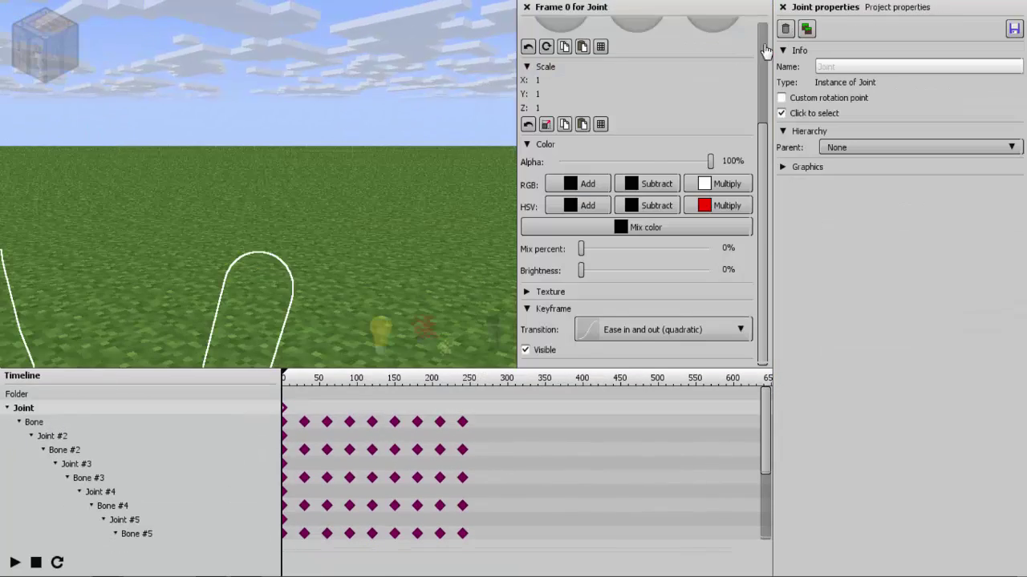
drag(766, 144, 767, 40)
click(7, 408)
click(558, 442)
- Move the camera farther back to view the entire curved limb
drag(324, 261, 384, 186)
key(s)
key(s)
key(s)
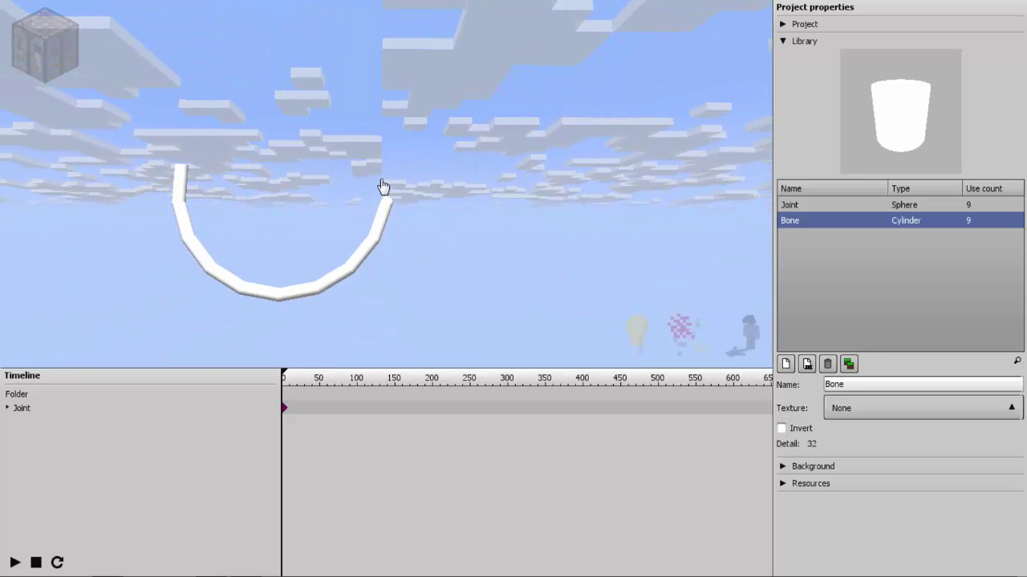
key(q)
key(s)
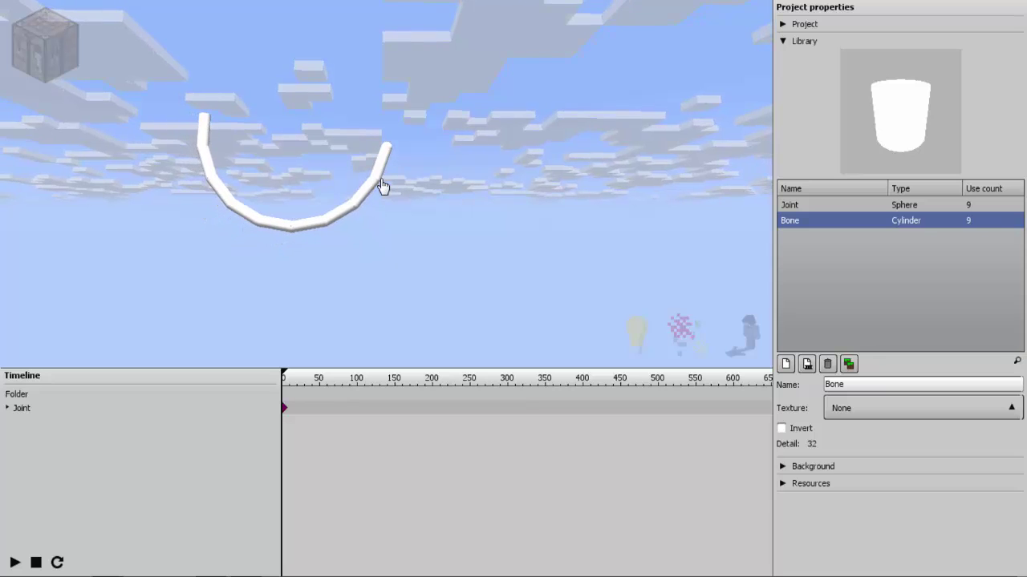
key(s)
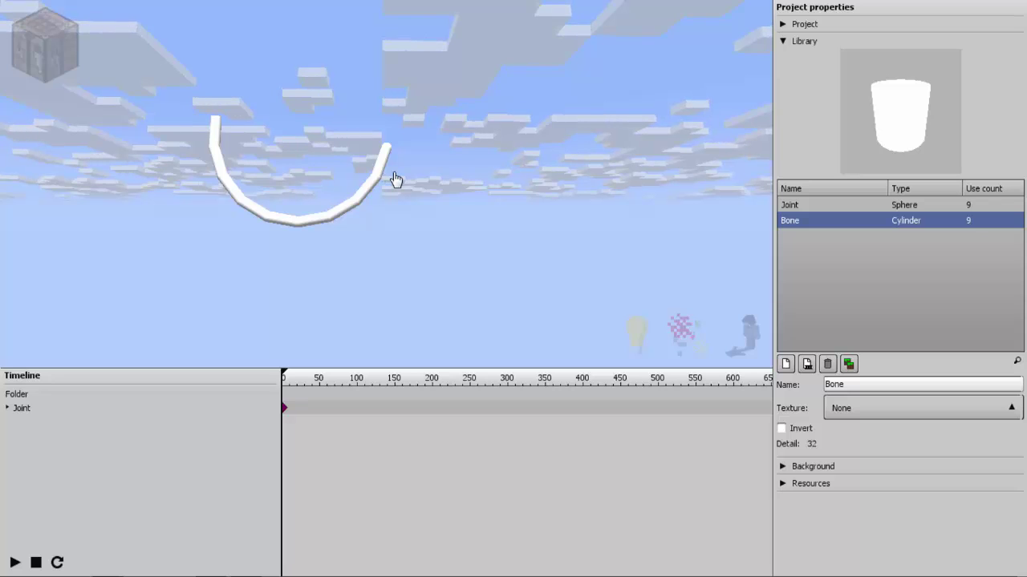
key(s)
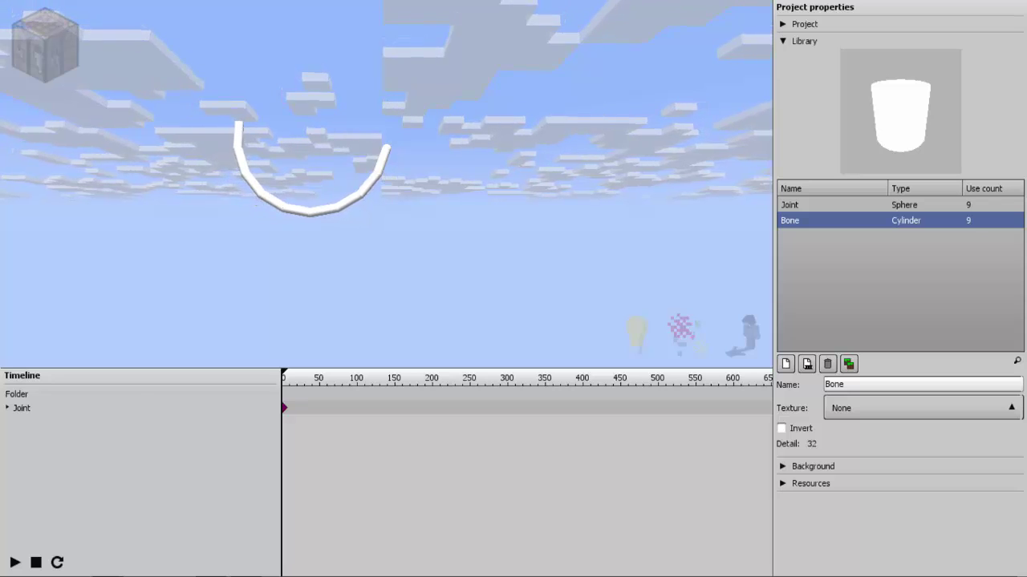